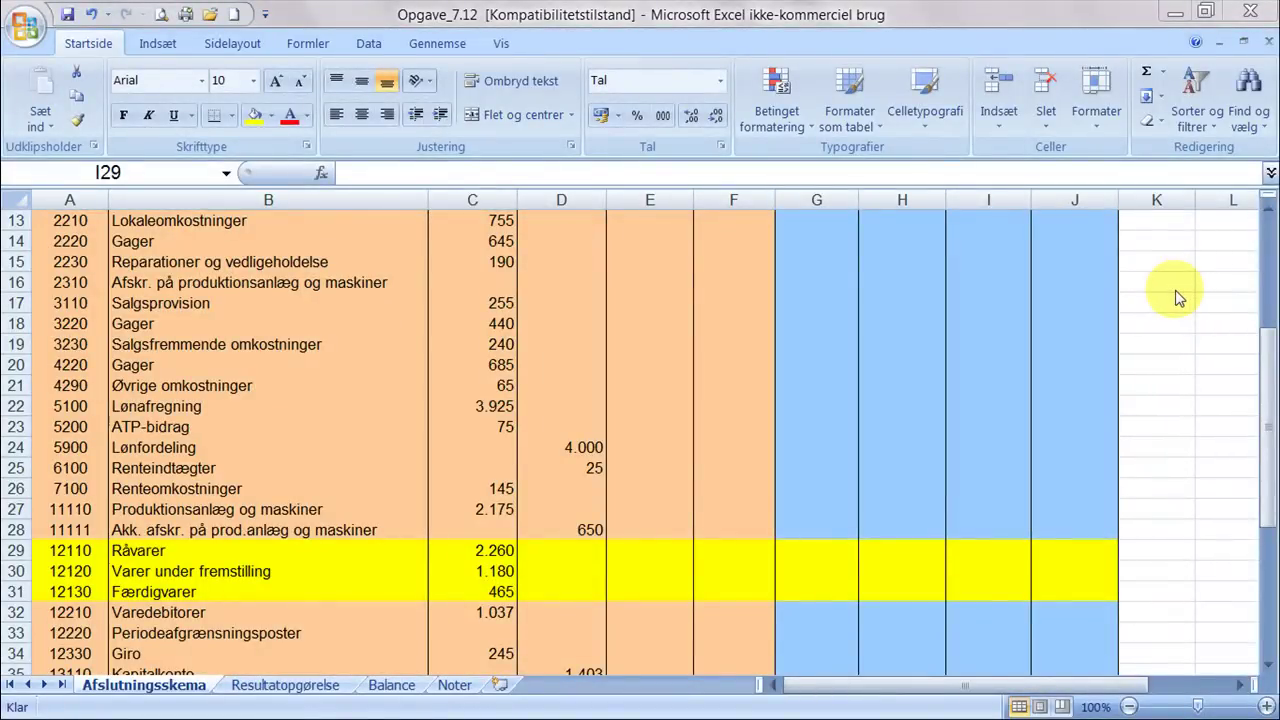
- Select cell I29 in the Råvarer row and dismiss the notifications, keeping the current Windows colour scheme without being asked again
left_click(857, 327)
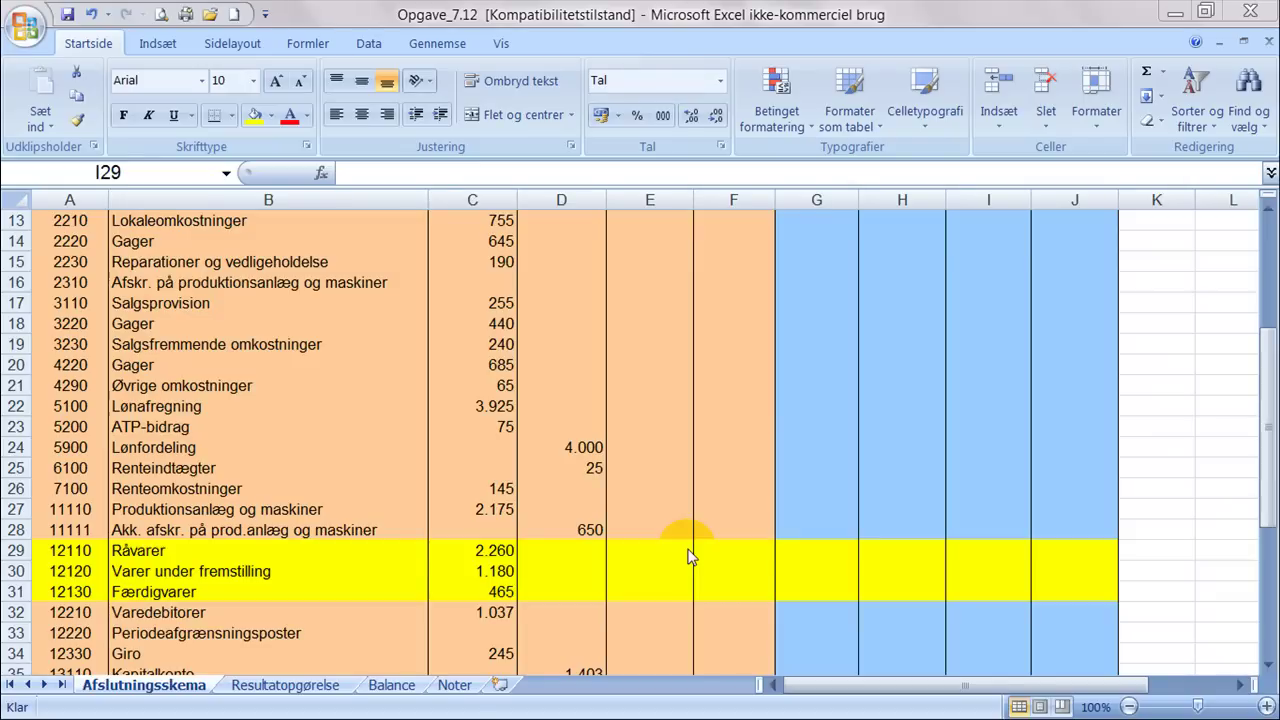
left_click(982, 548)
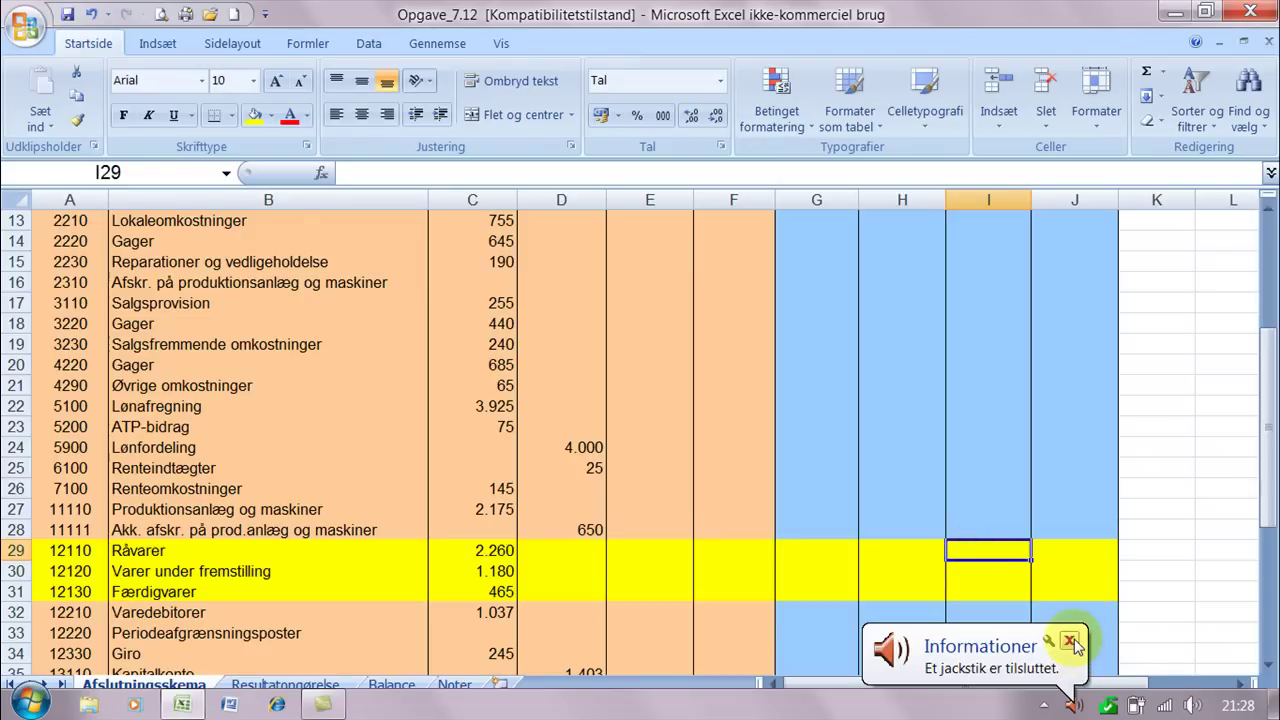
left_click(1069, 640)
left_click(989, 551)
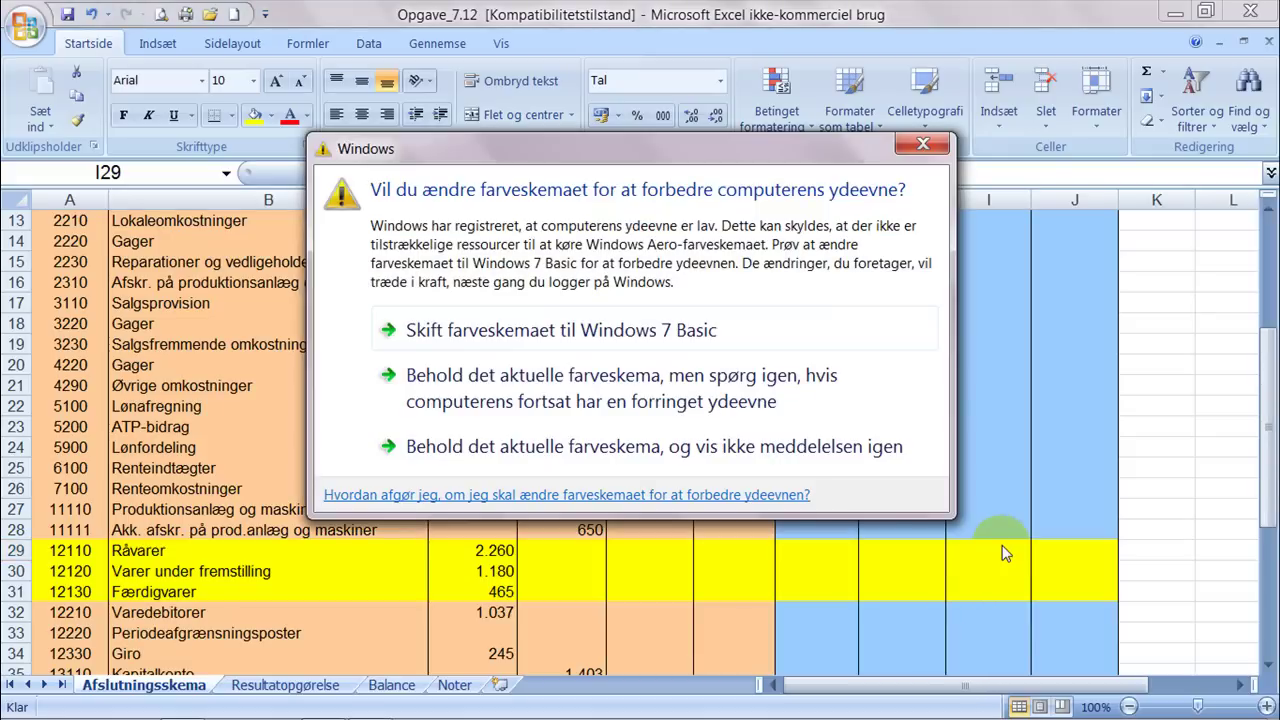
left_click(560, 446)
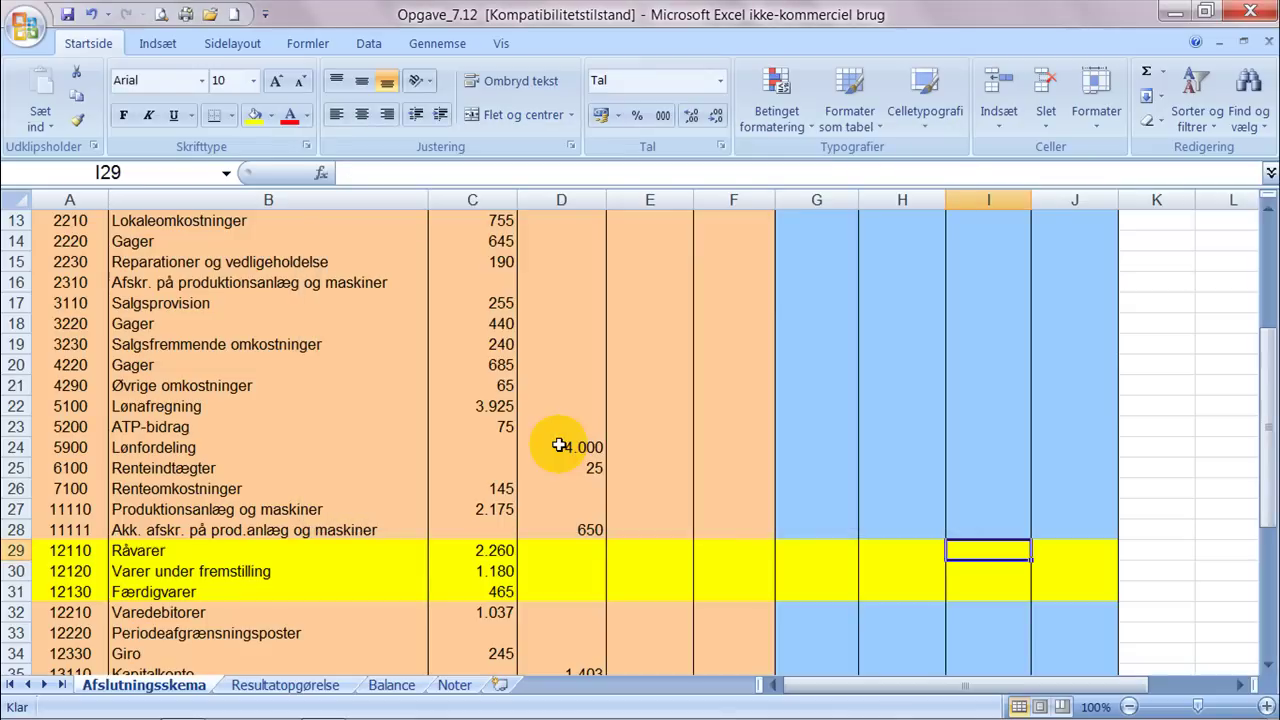
- Enter 520 for Råvarer in cell I29 and return to the row's opening balance in C29
type("520")
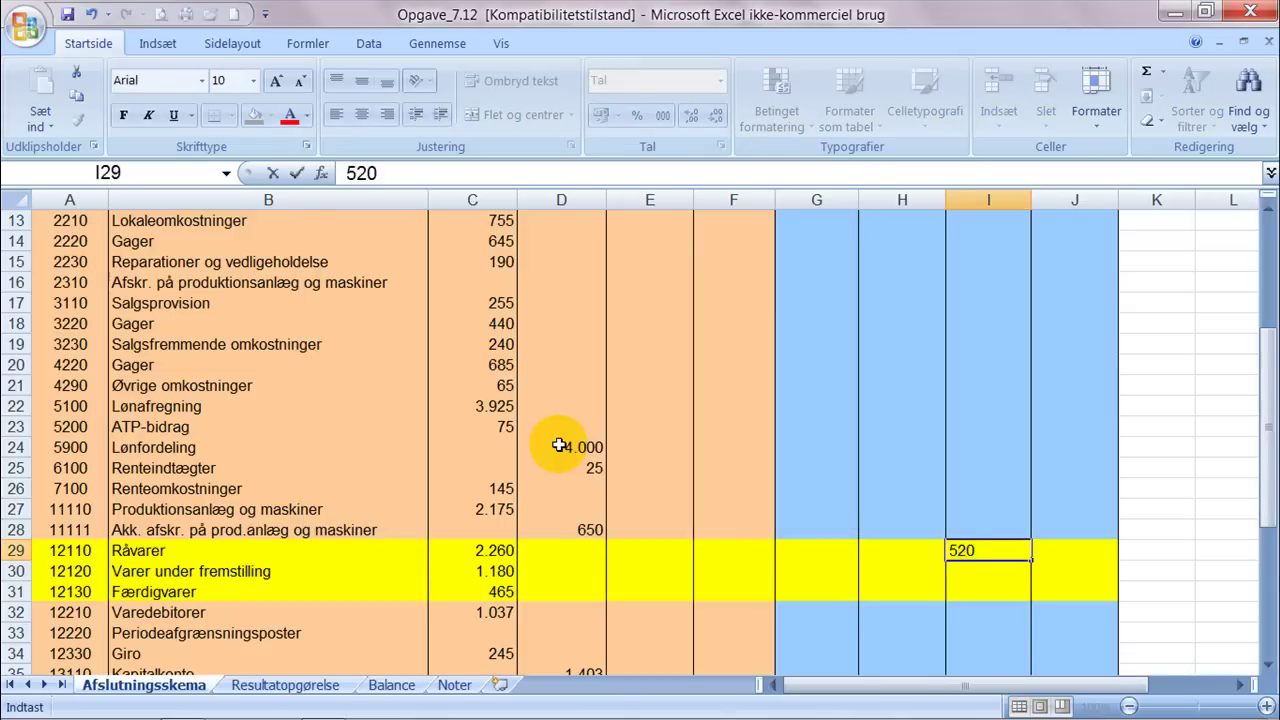
key("Left")
key("Left")
key("Left")
key("Left")
key("Left")
key("Left")
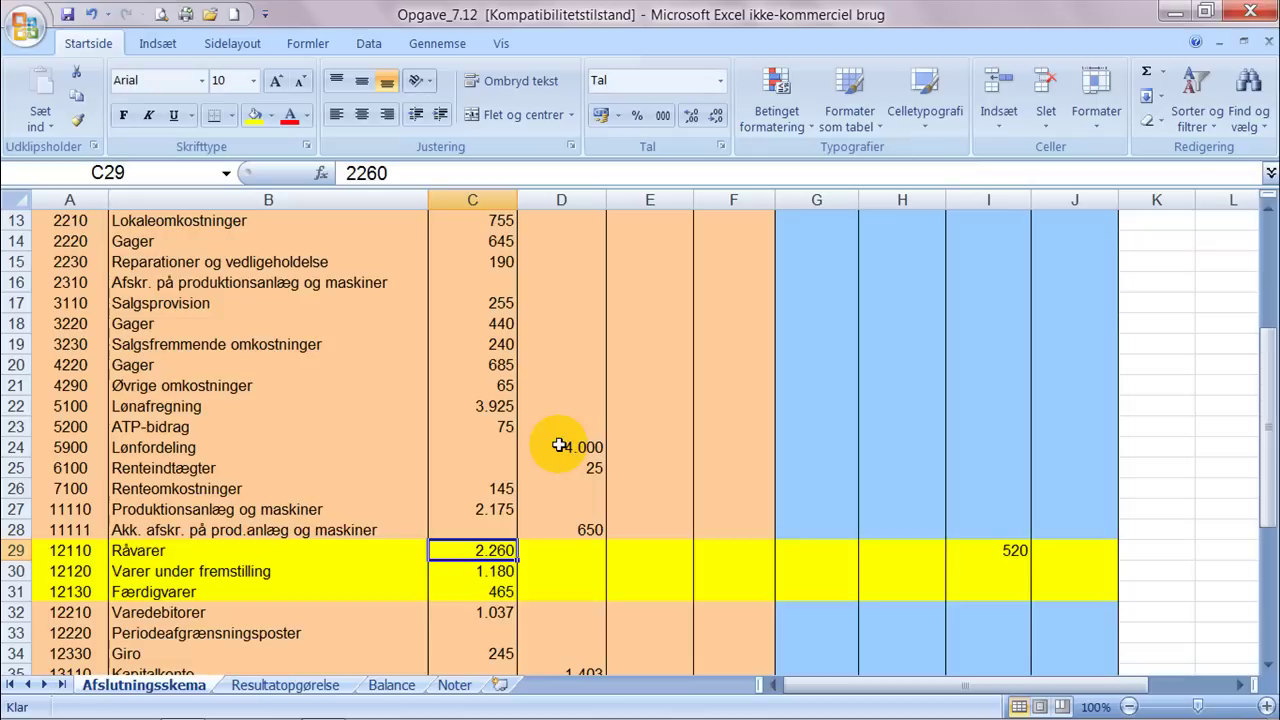
- Enter the formula =C29-I29 in cell F29 to calculate the Råvarer consumption
key("Right")
key("Right")
key("Right")
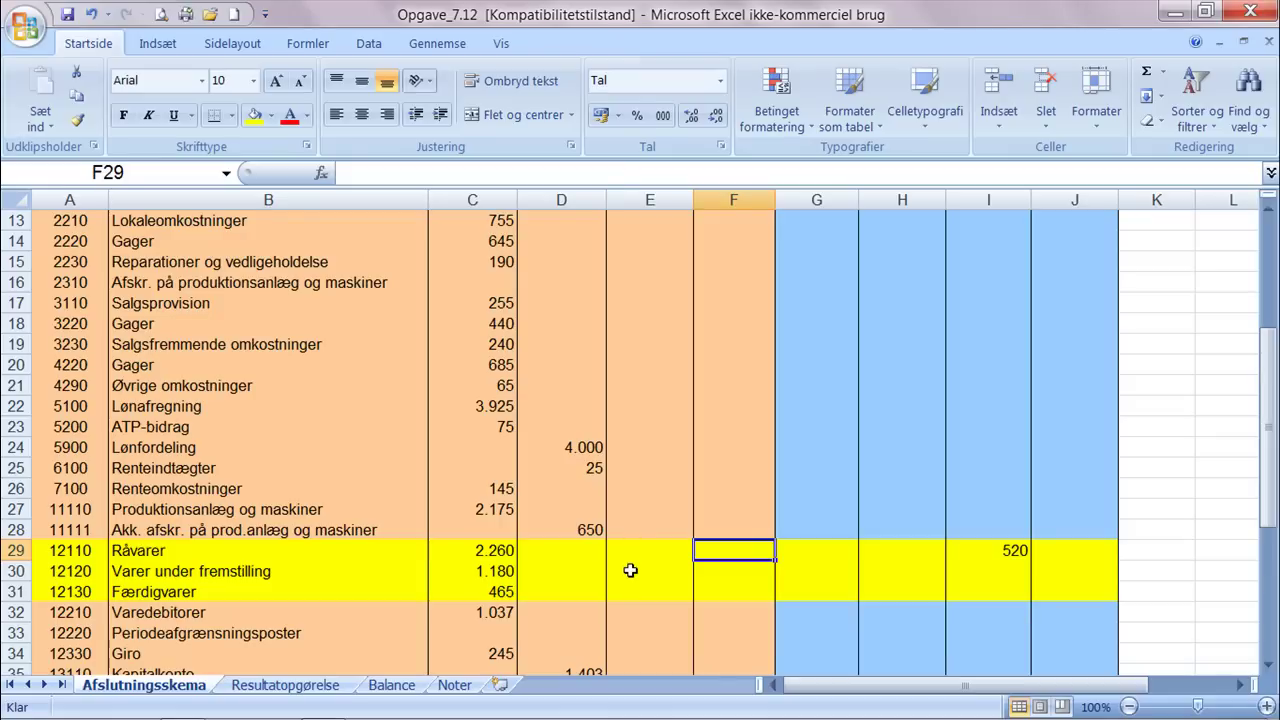
left_click(758, 548)
type("=")
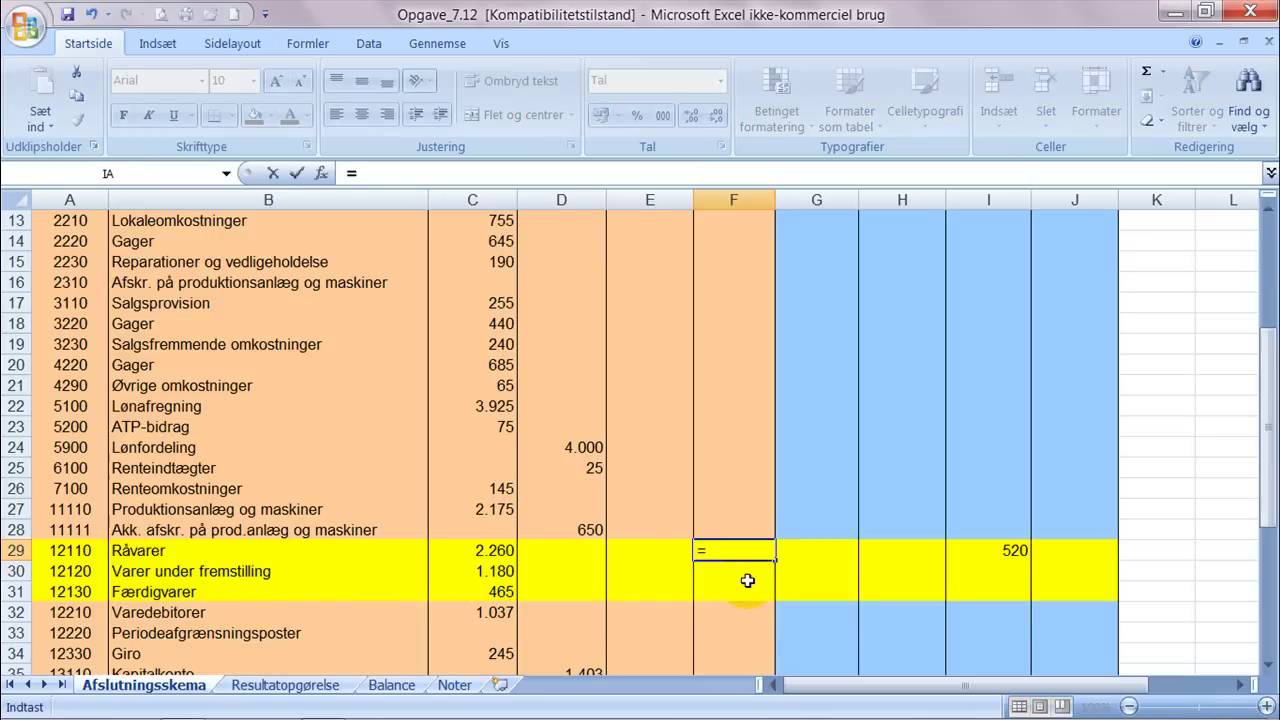
left_click(483, 552)
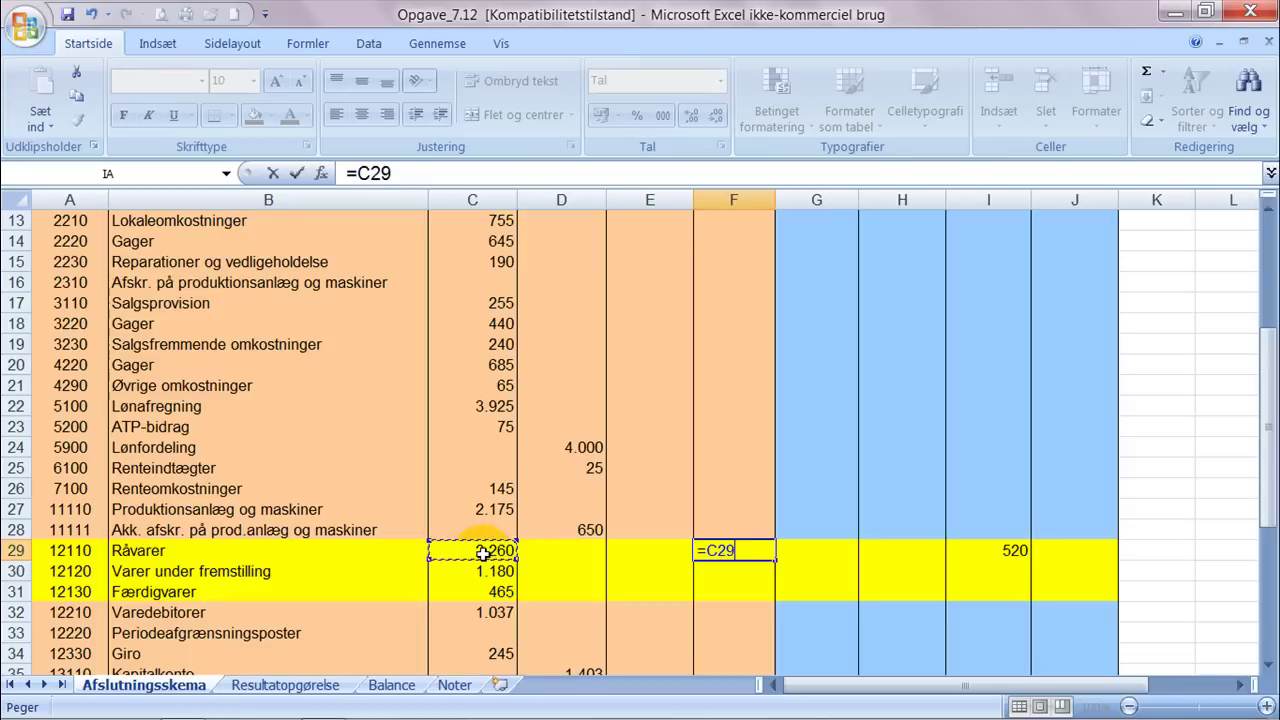
type("-")
left_click(1015, 552)
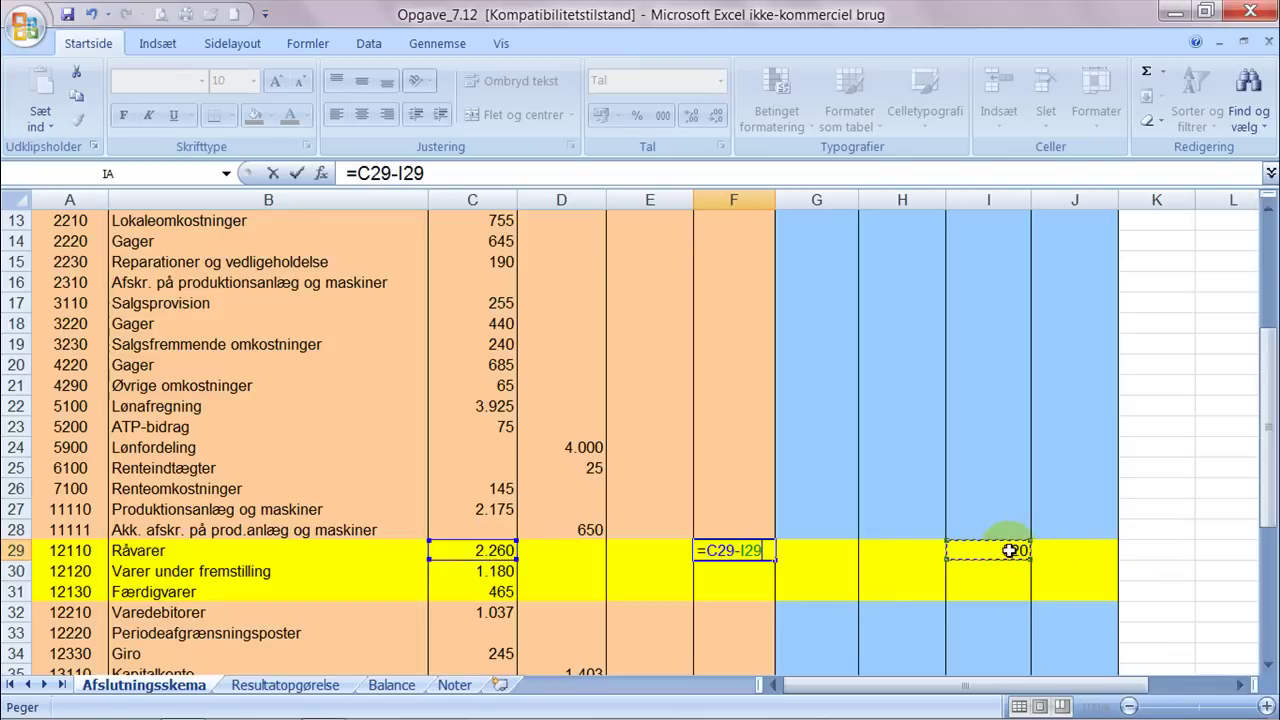
key("Return")
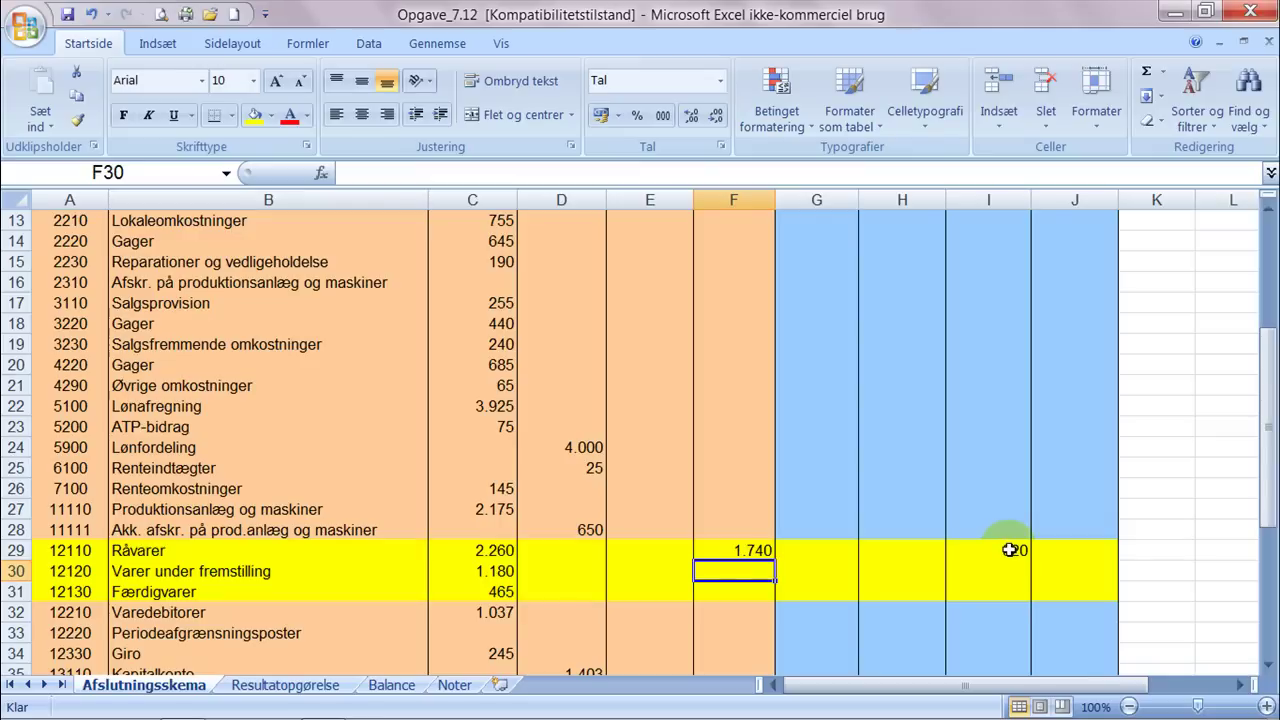
- Link cell E30 of Varer under fremstilling to the raw material consumption with the formula =F29
key("Left")
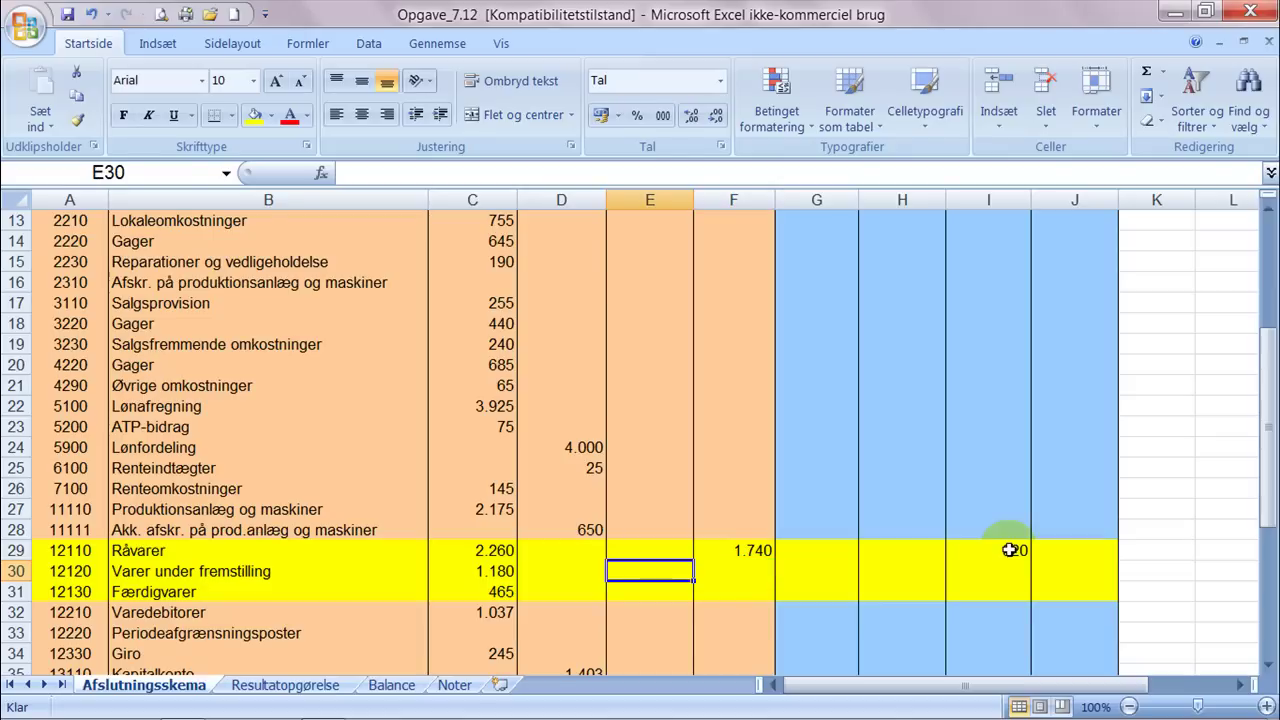
type("=")
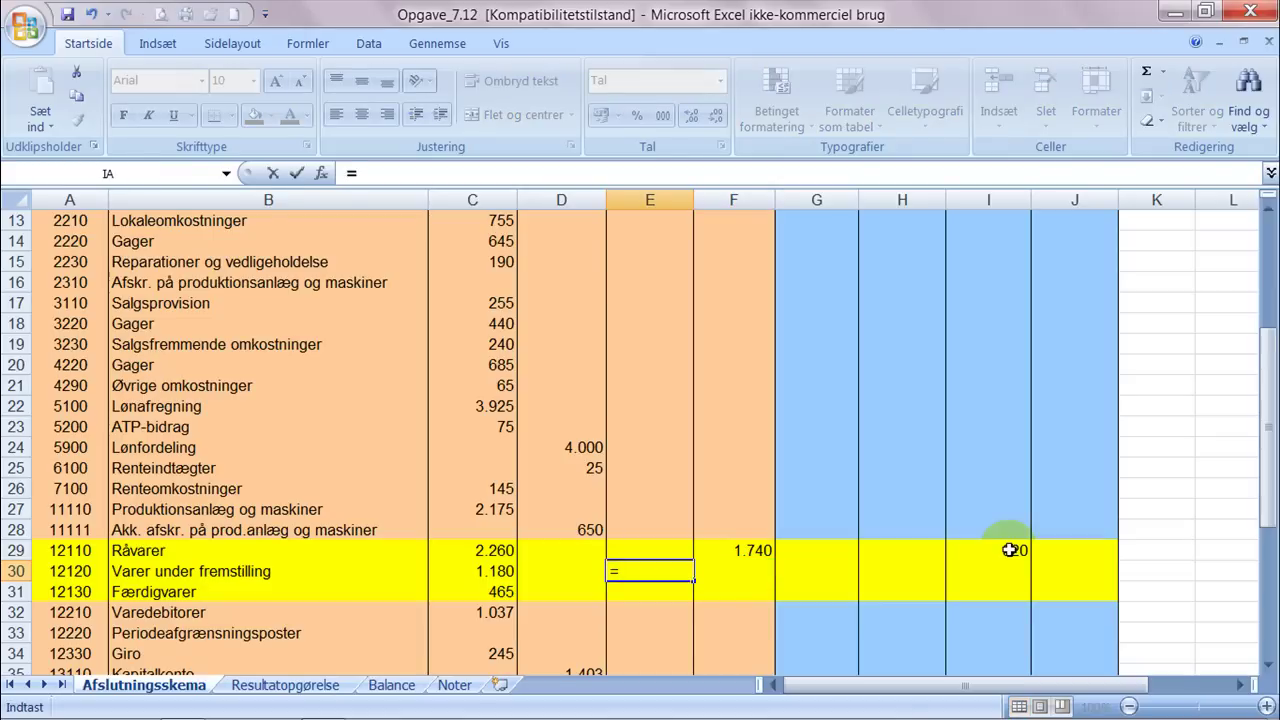
left_click(755, 550)
key("Return")
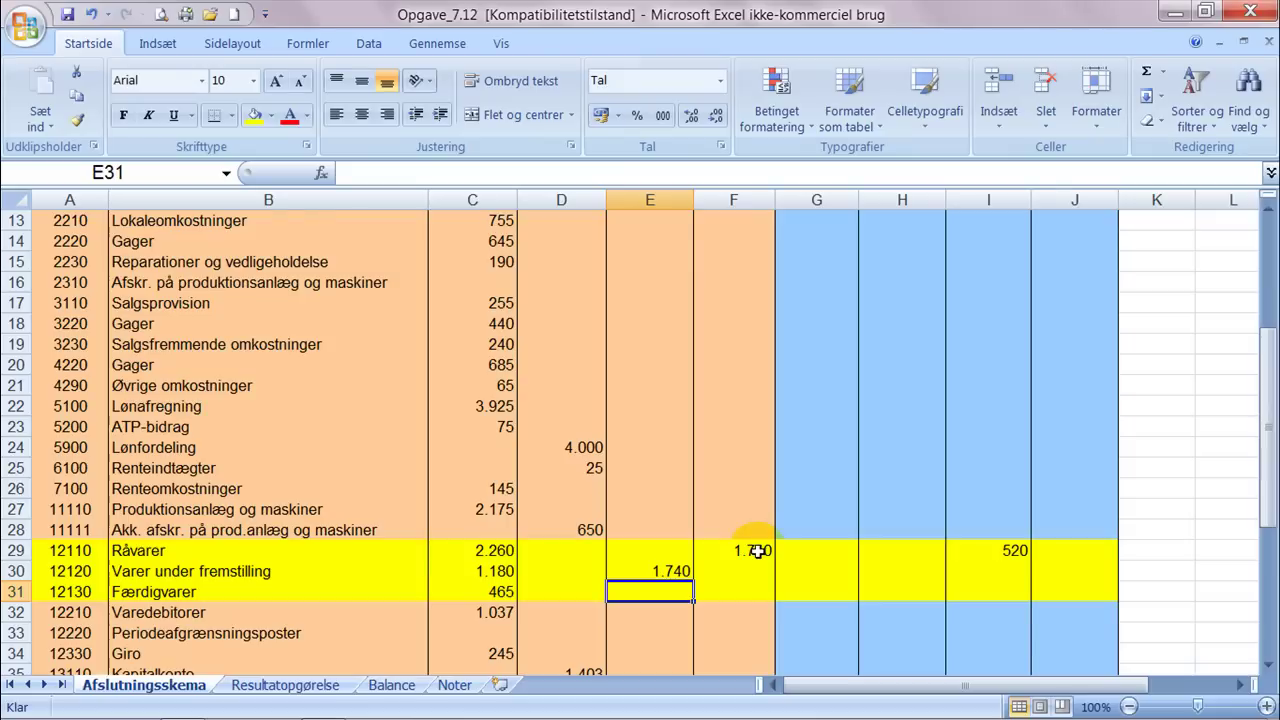
- Review the Råvarer and Varer under fremstilling entries across rows 29 and 30, from column C to column I
key("Up")
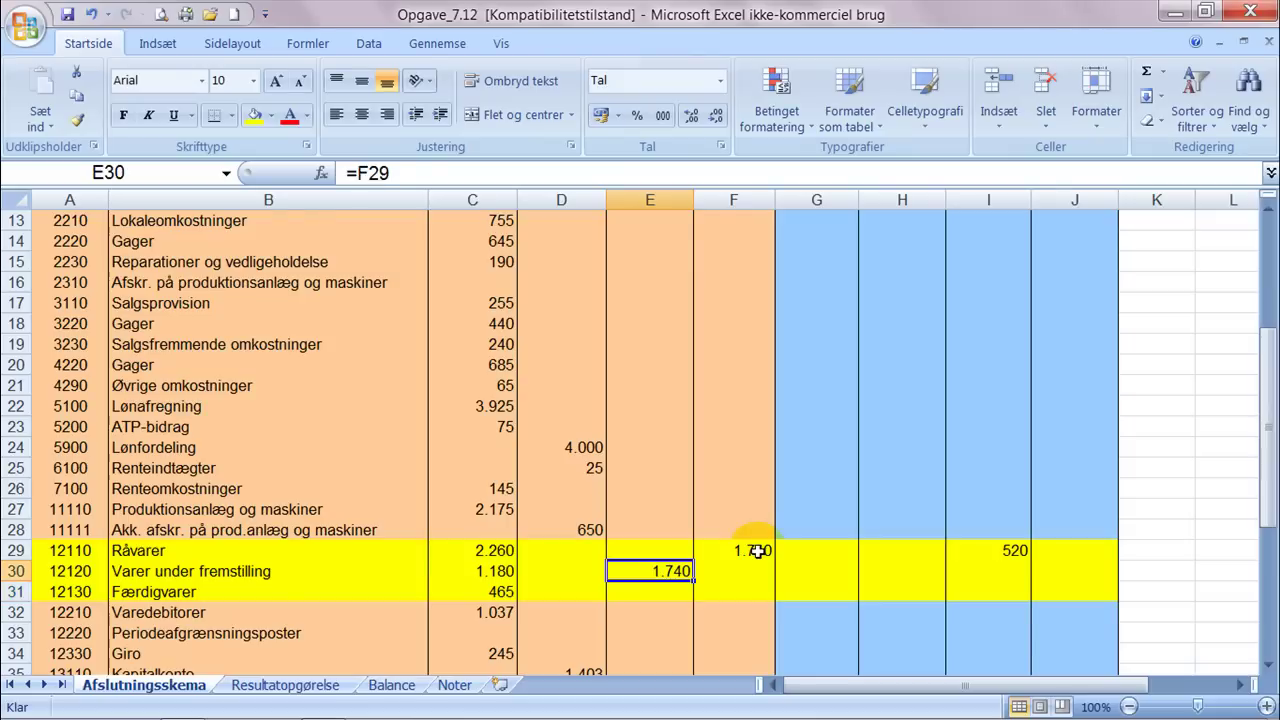
key("Up")
key("Right")
key("Right")
key("Right")
key("Right")
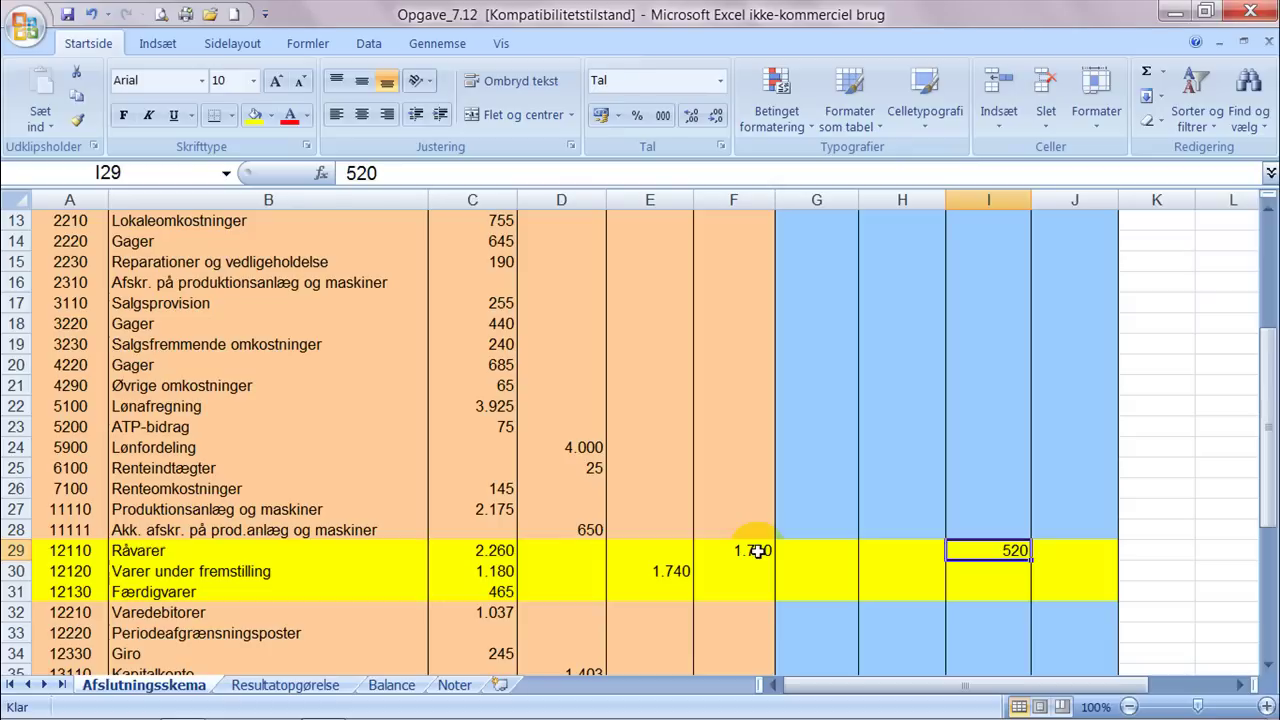
key("Down")
key("Left")
key("Left")
key("Left")
key("Left")
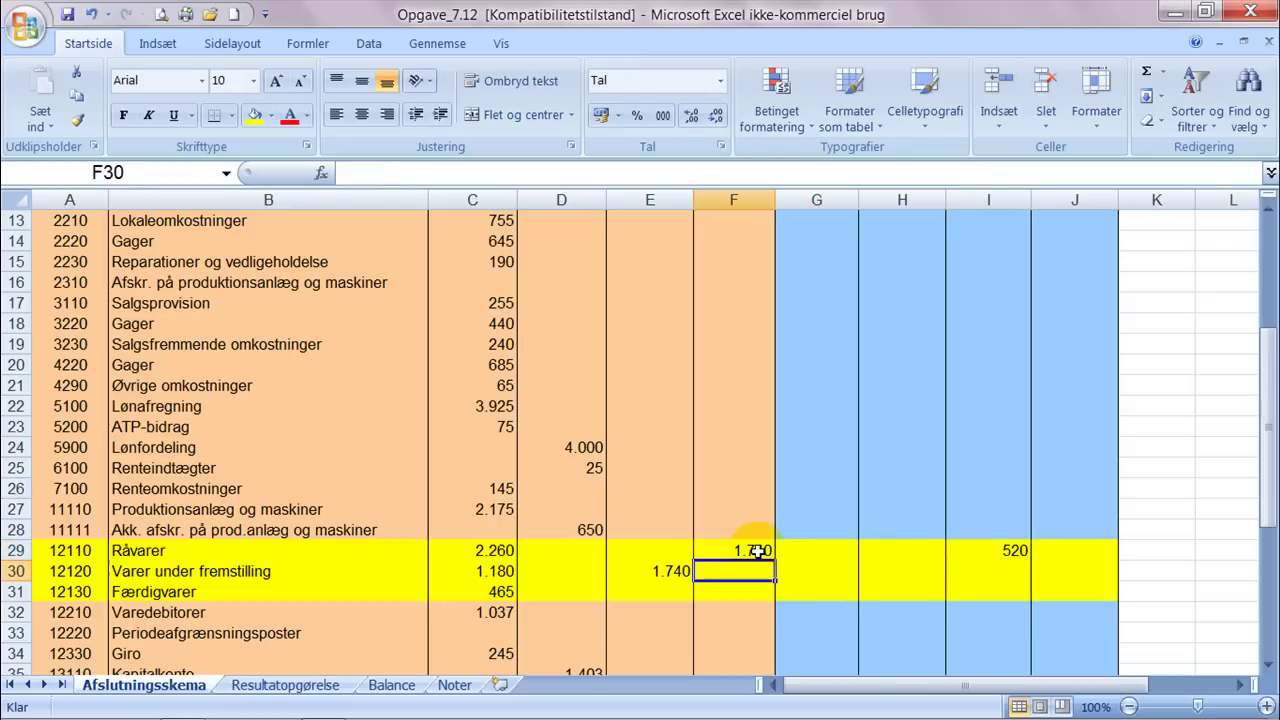
key("Left")
key("Left")
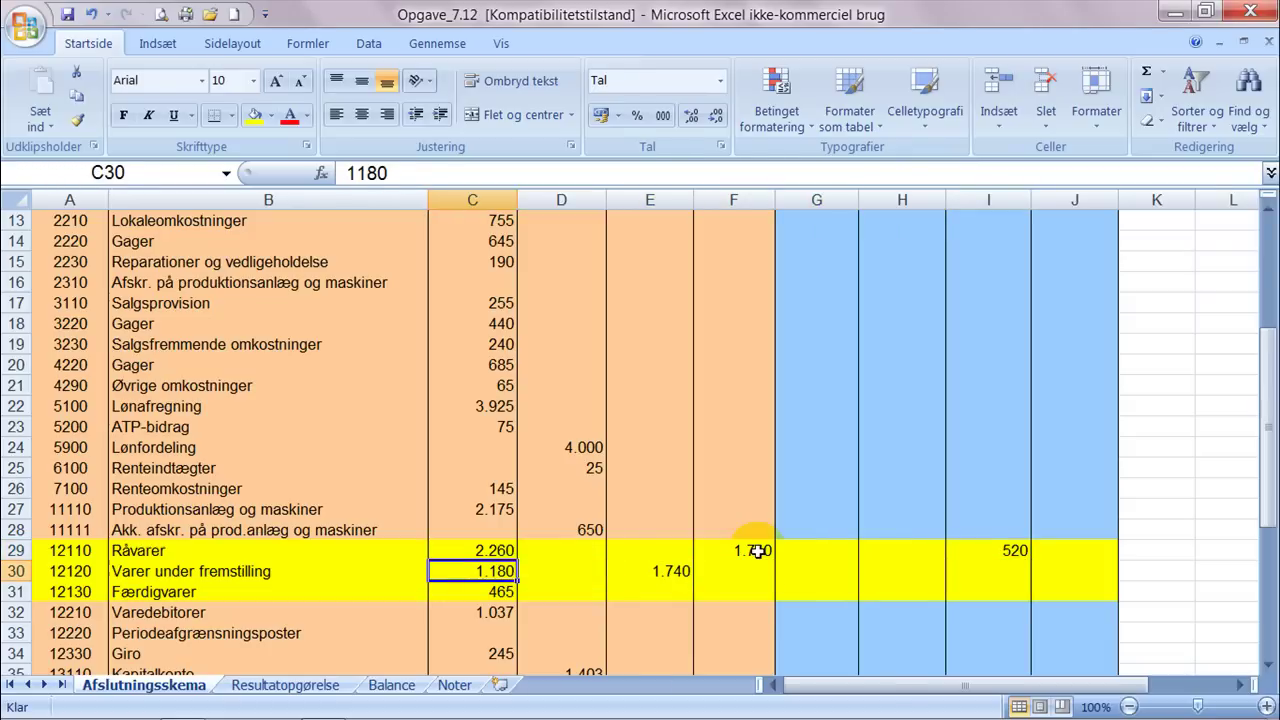
key("Right")
key("Right")
key("Right")
key("Left")
key("Left")
key("Left")
key("Right")
key("Right")
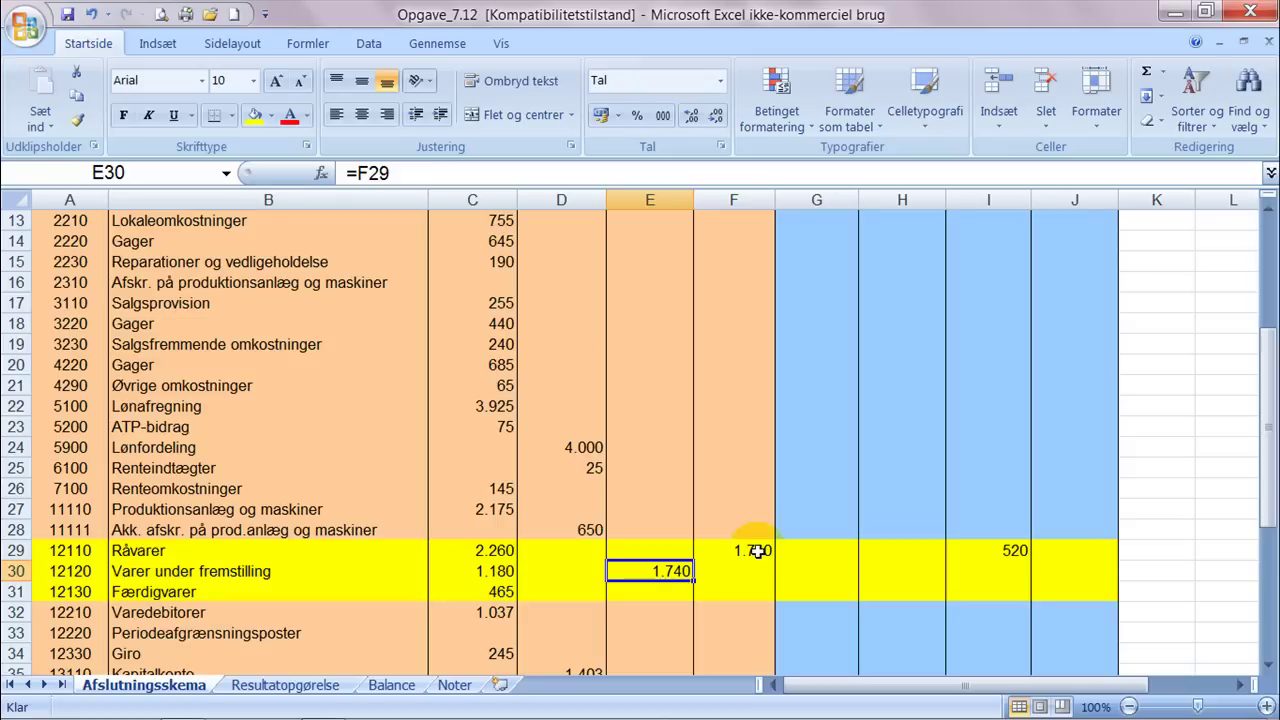
- Enter 420 for Varer under fremstilling in cell I30
key("Right")
key("Right")
key("Right")
key("Right")
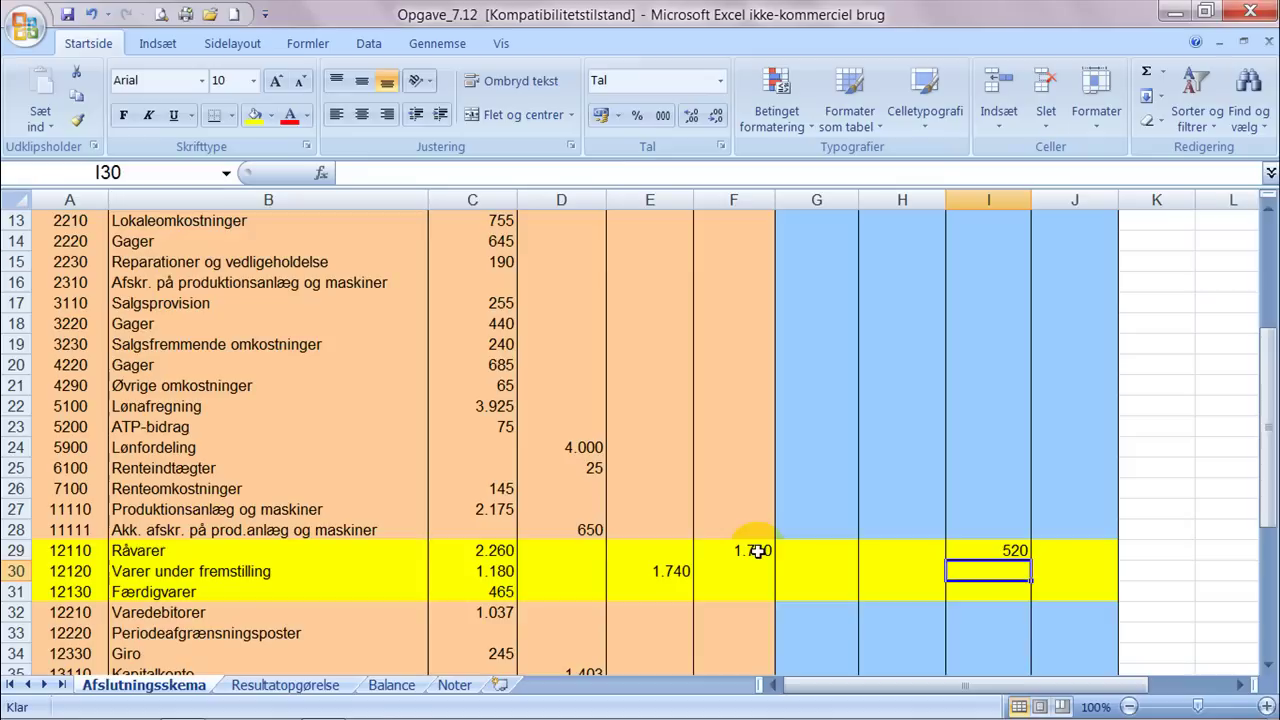
type("420")
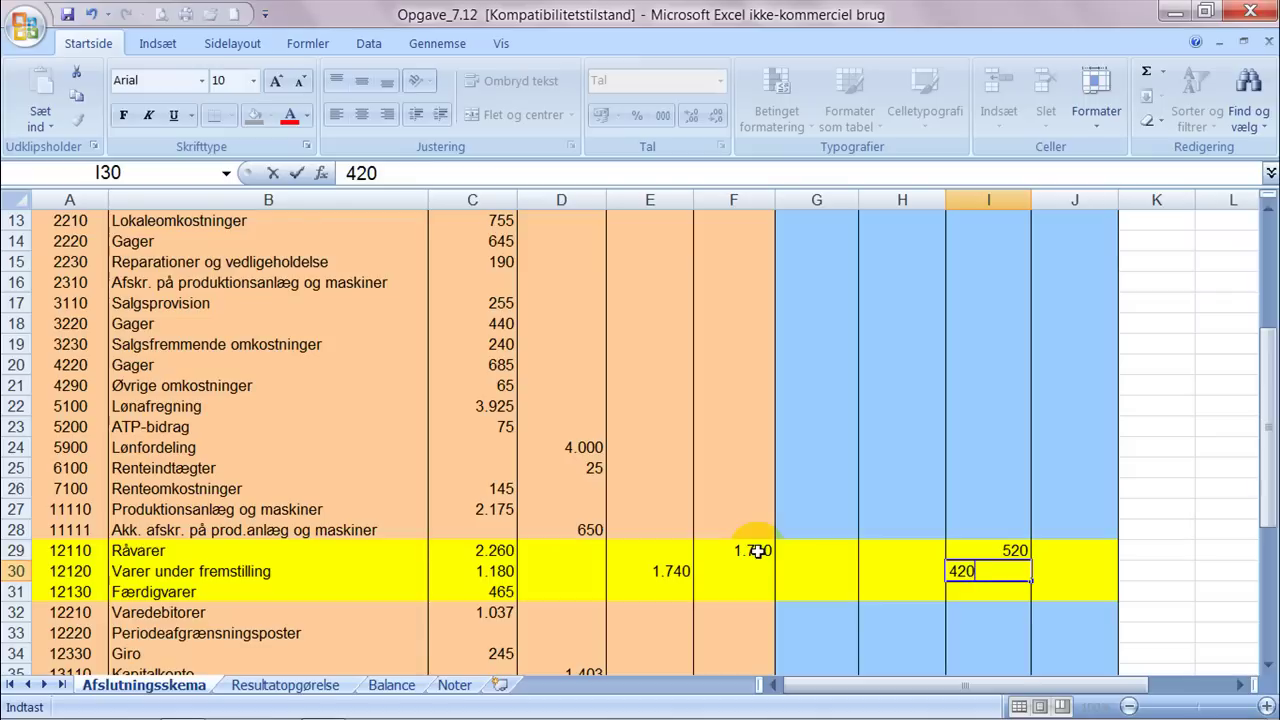
key("Left")
- Examine the Varer under fremstilling amounts in row 30: the balance in C30, the addition in E30 and the value in I30
key("Left")
key("Left")
key("Left")
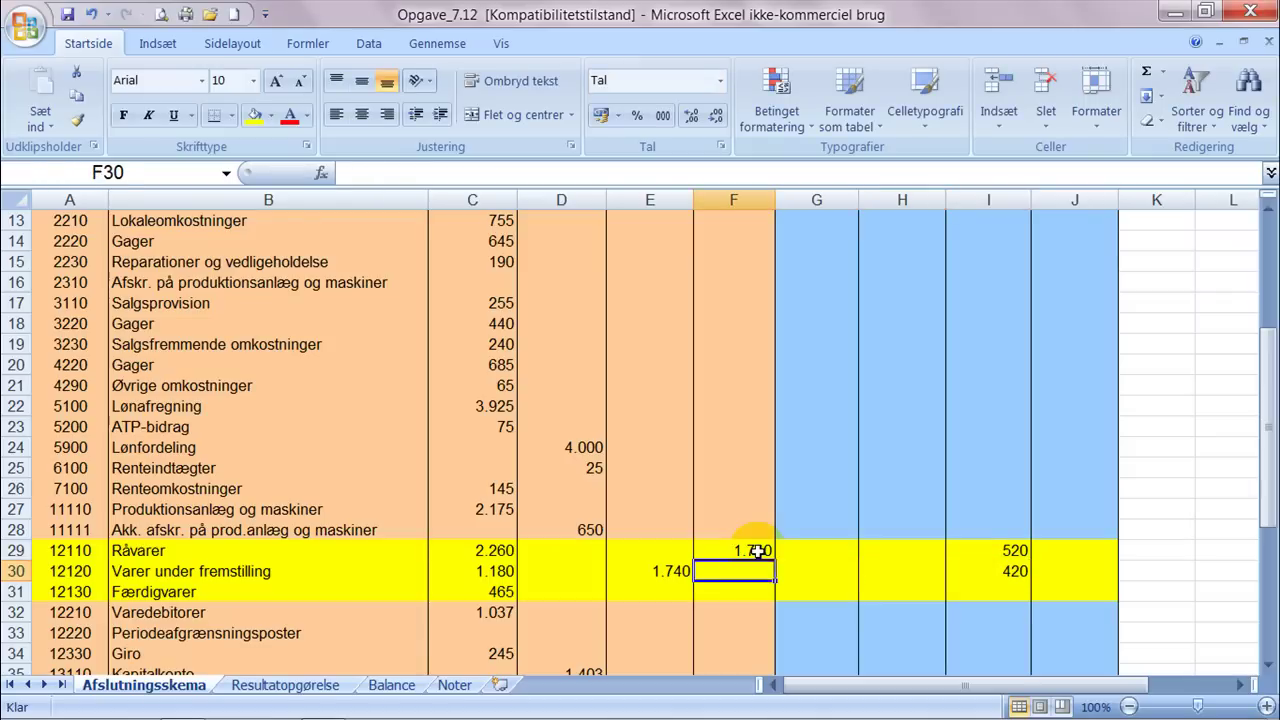
key("Left")
key("Left")
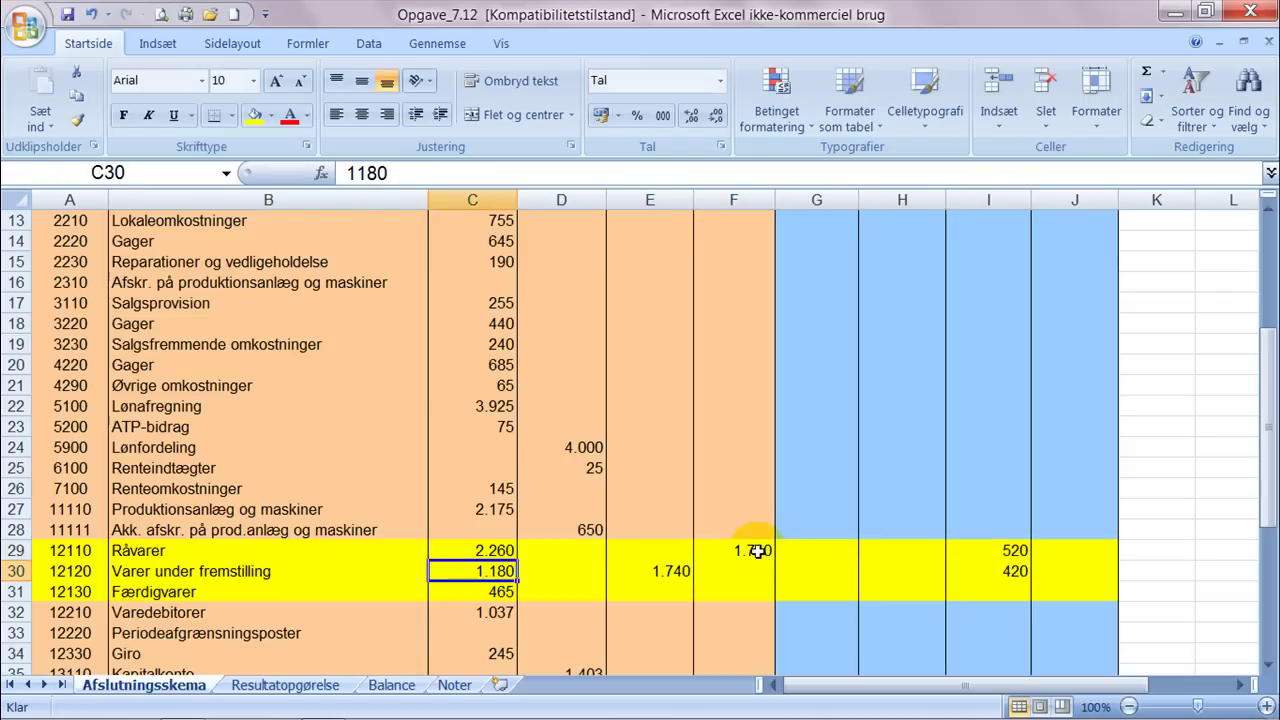
key("Right")
key("Right")
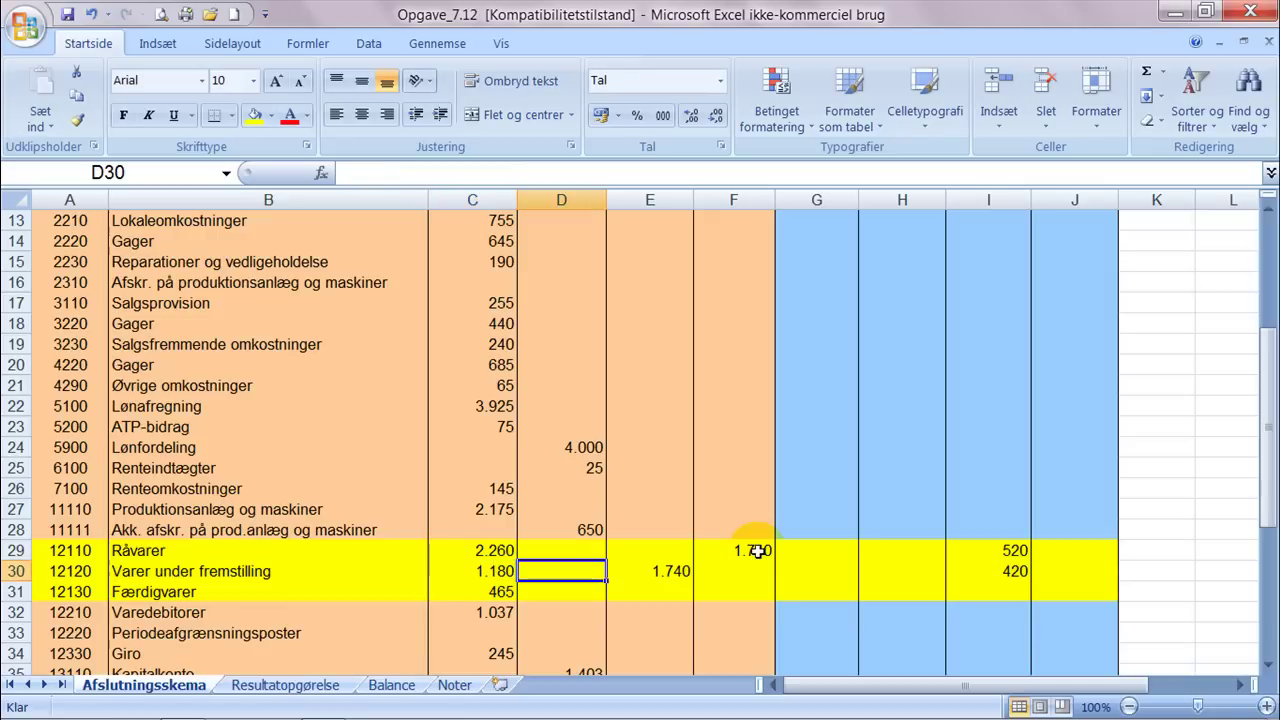
key("Right")
key("Right")
key("Right")
key("Right")
key("Right")
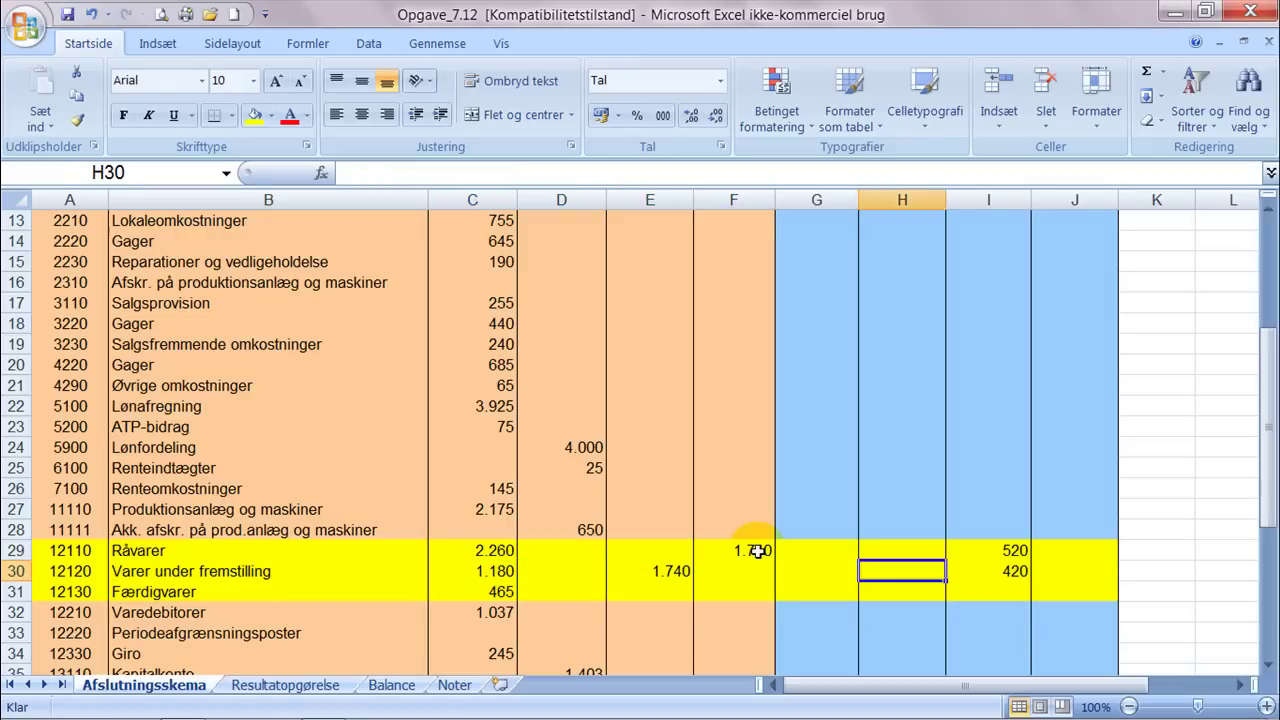
key("Left")
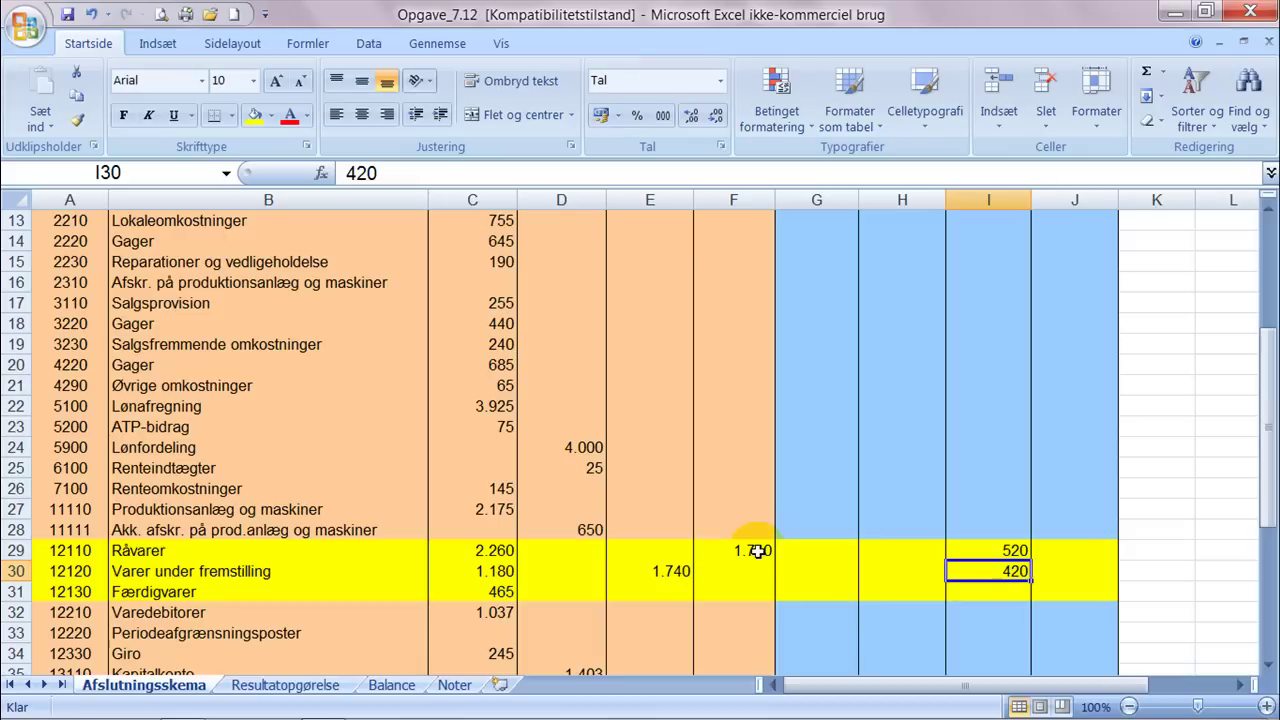
key("Left")
key("Left")
key("Left")
key("Left")
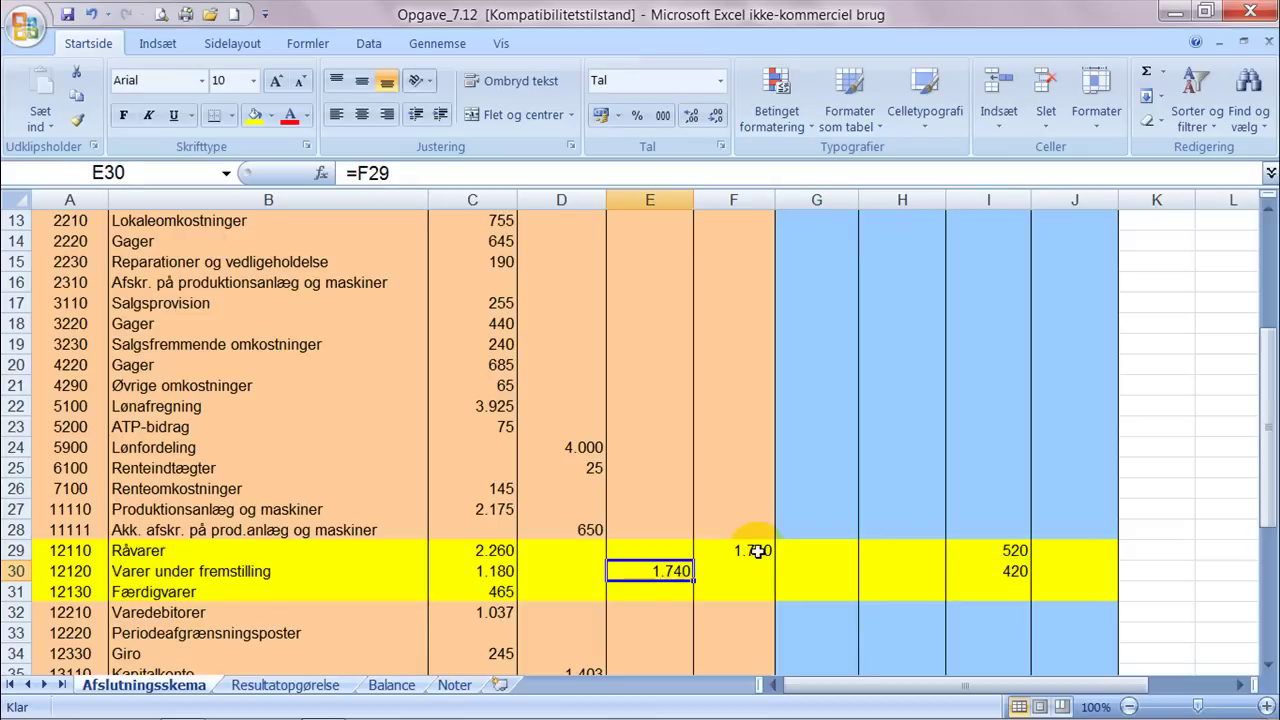
- Enter the formula =C30+E30-I30 in cell F30 to calculate the amount transferred out of Varer under fremstilling
key("Right")
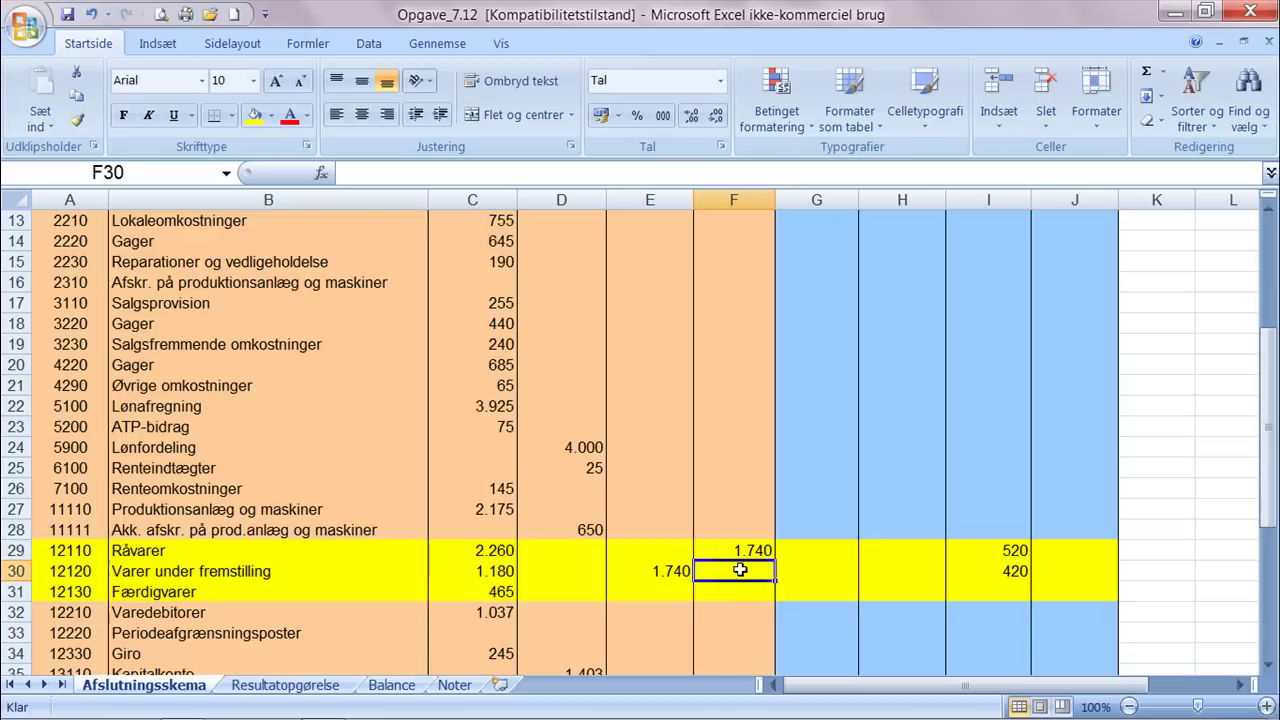
type("=")
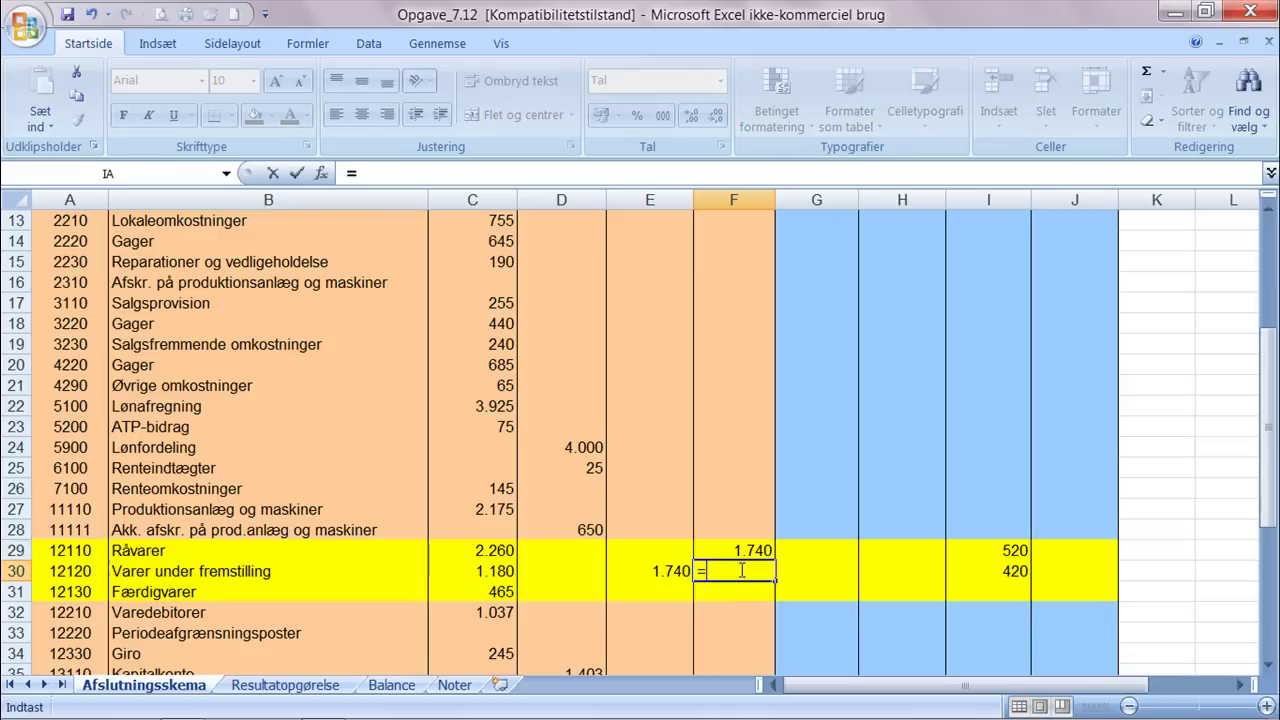
left_click(484, 571)
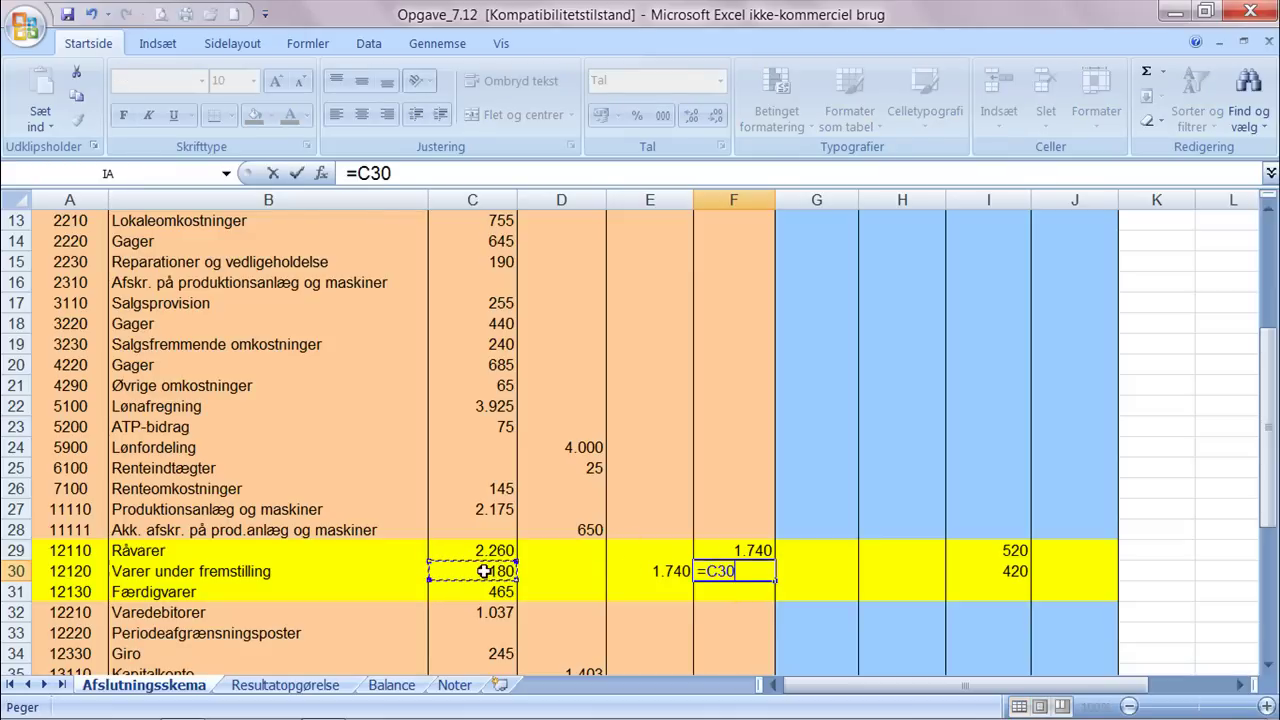
type("+")
left_click(639, 572)
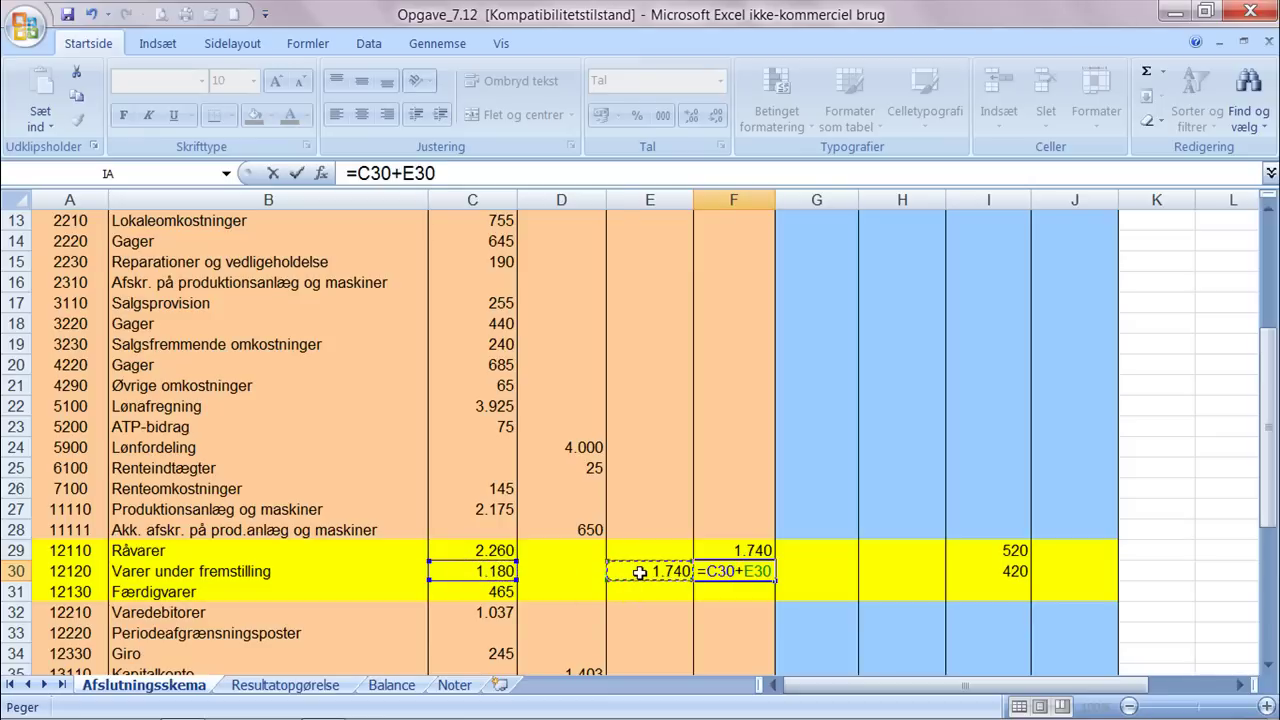
type("-")
left_click(984, 572)
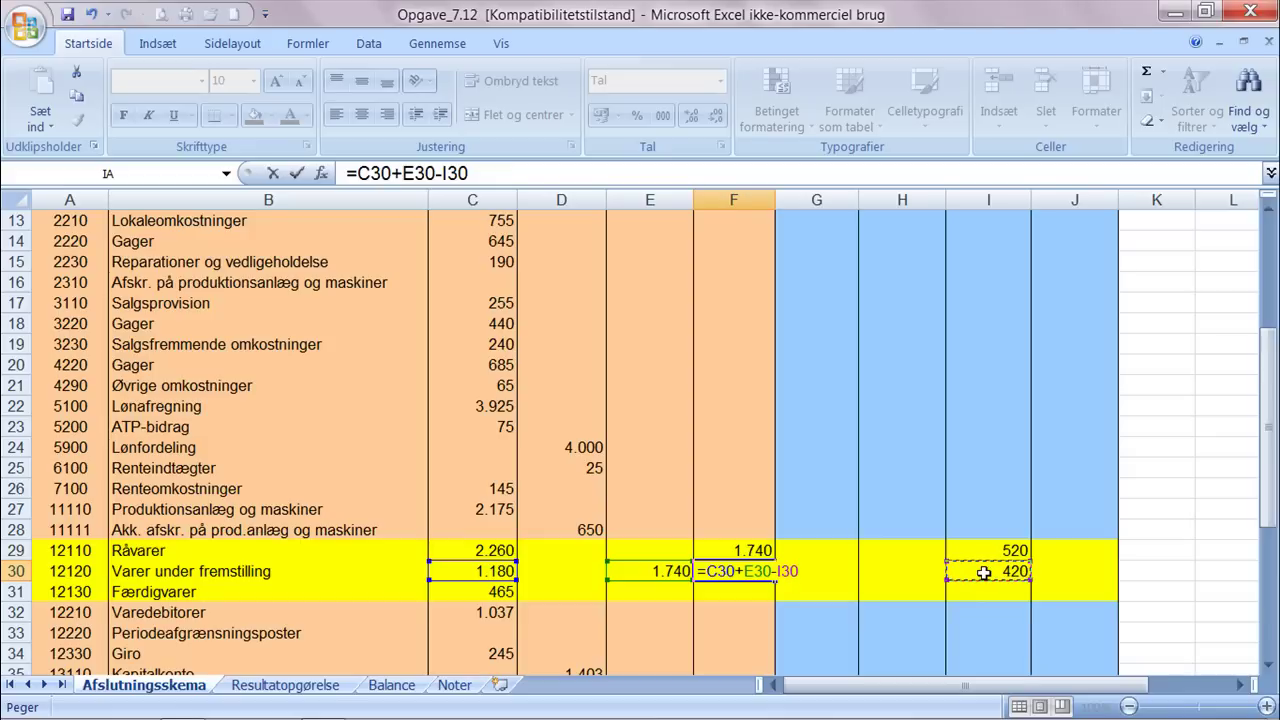
key("Return")
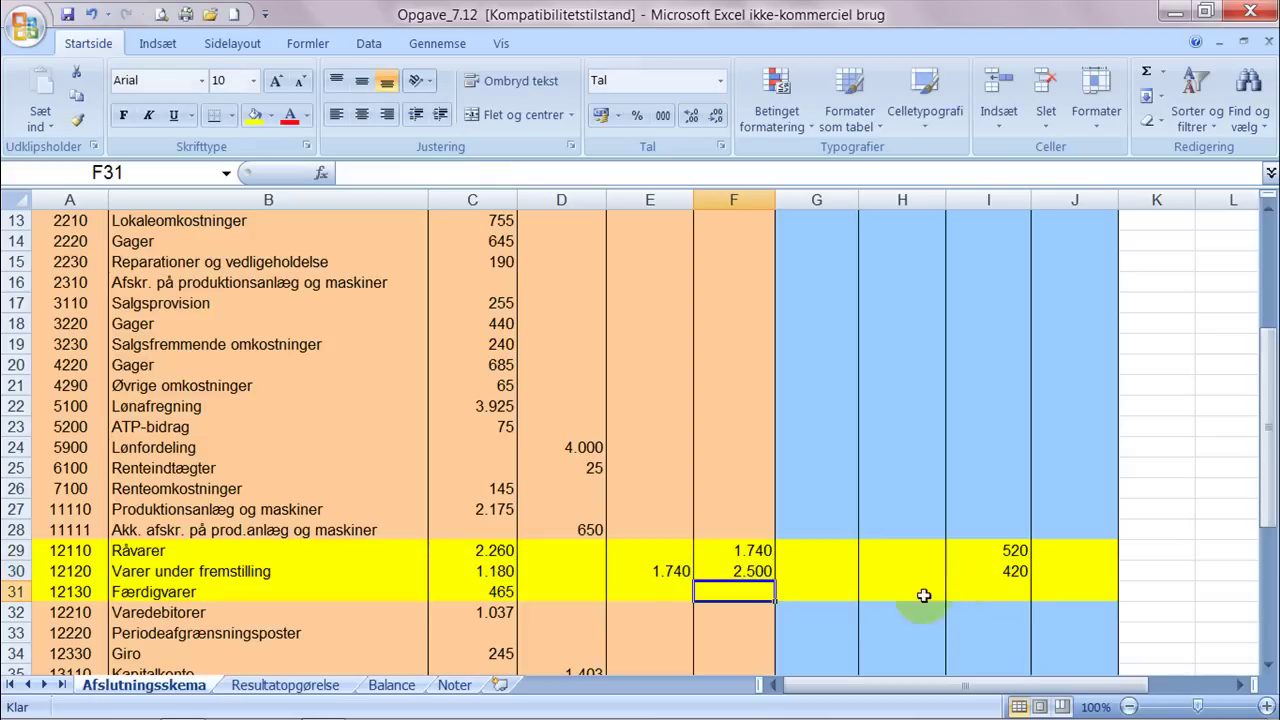
- Link the Færdigvarer debit adjustment in E31 to the amount transferred from Varer under fremstilling with the formula =F30
left_click(716, 570)
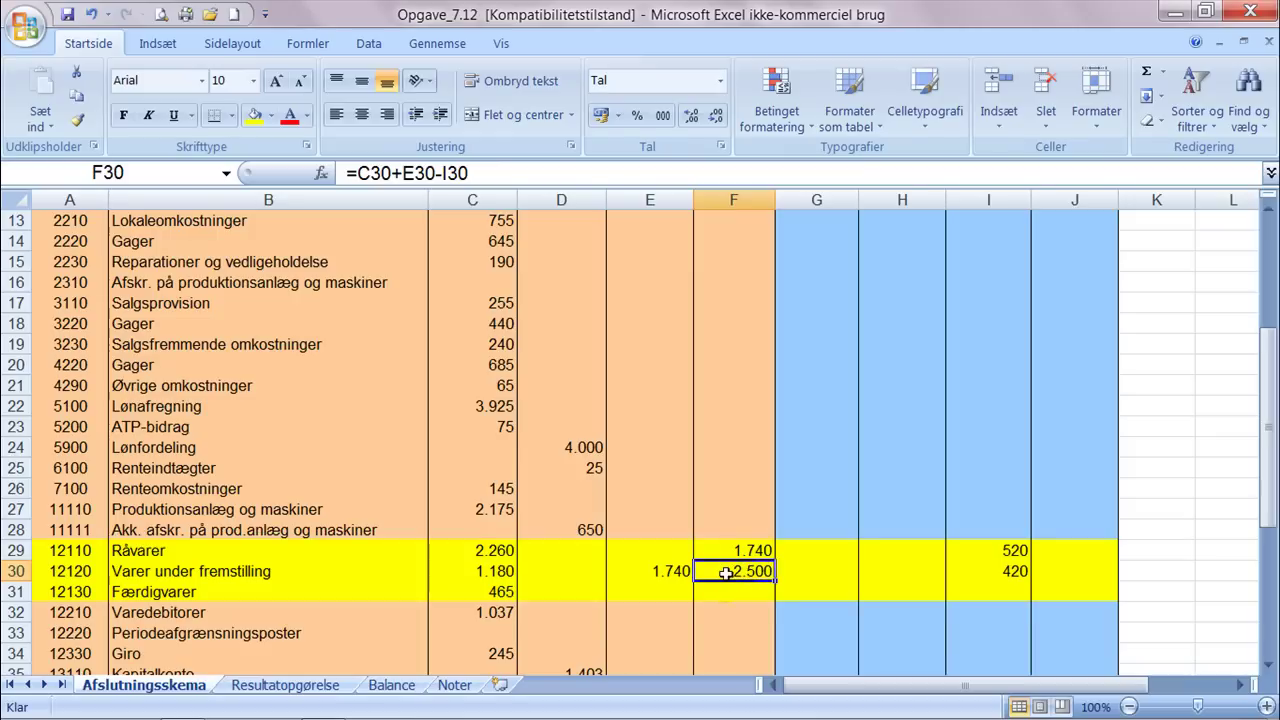
left_click(668, 593)
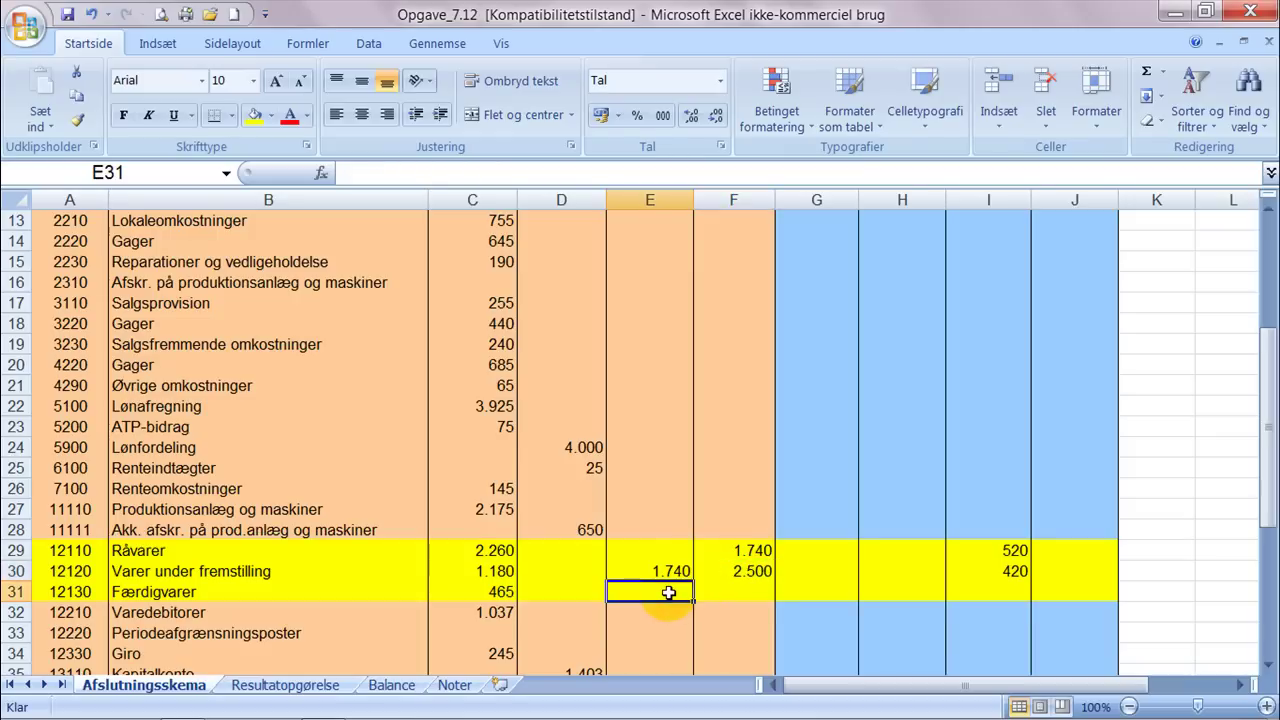
type("=")
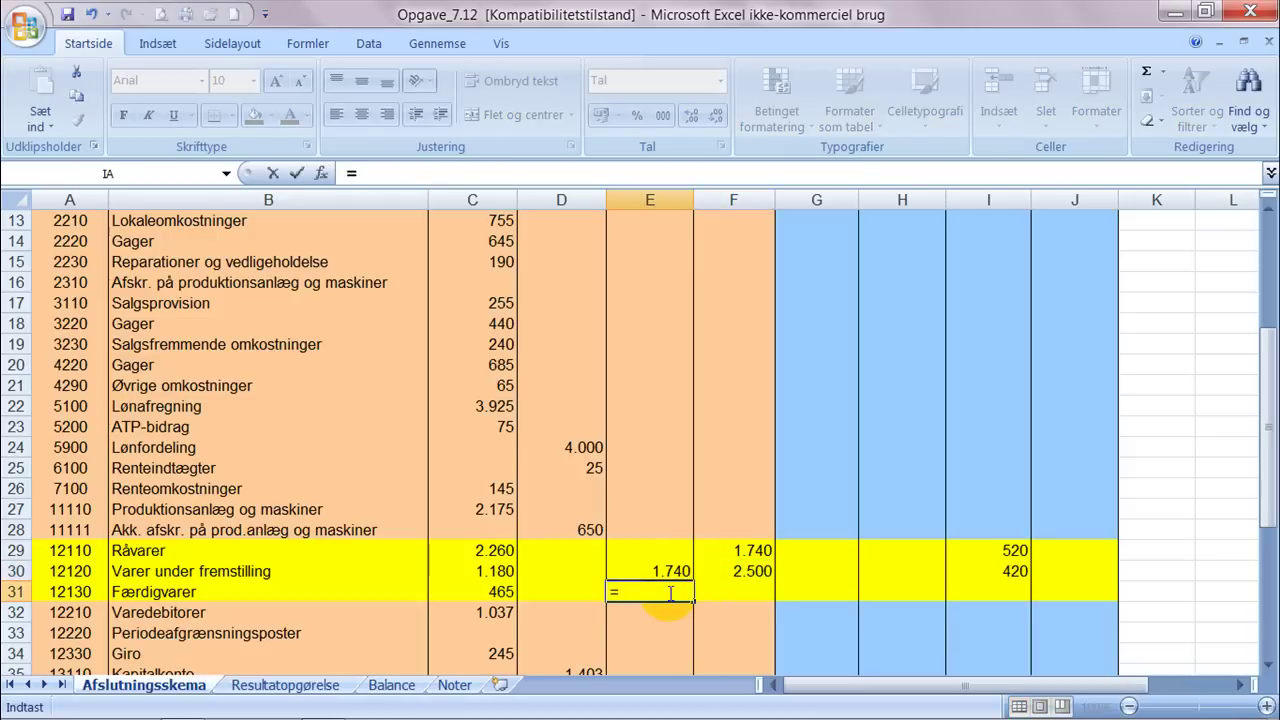
left_click(728, 571)
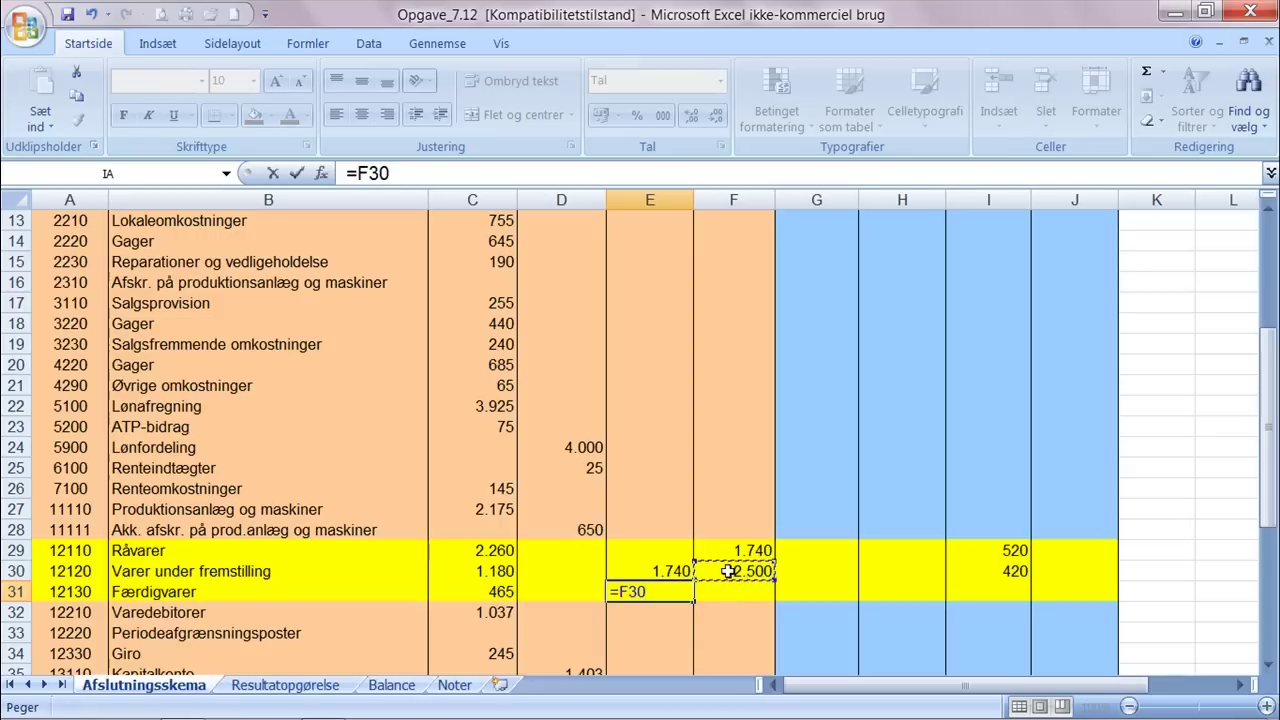
key("Return")
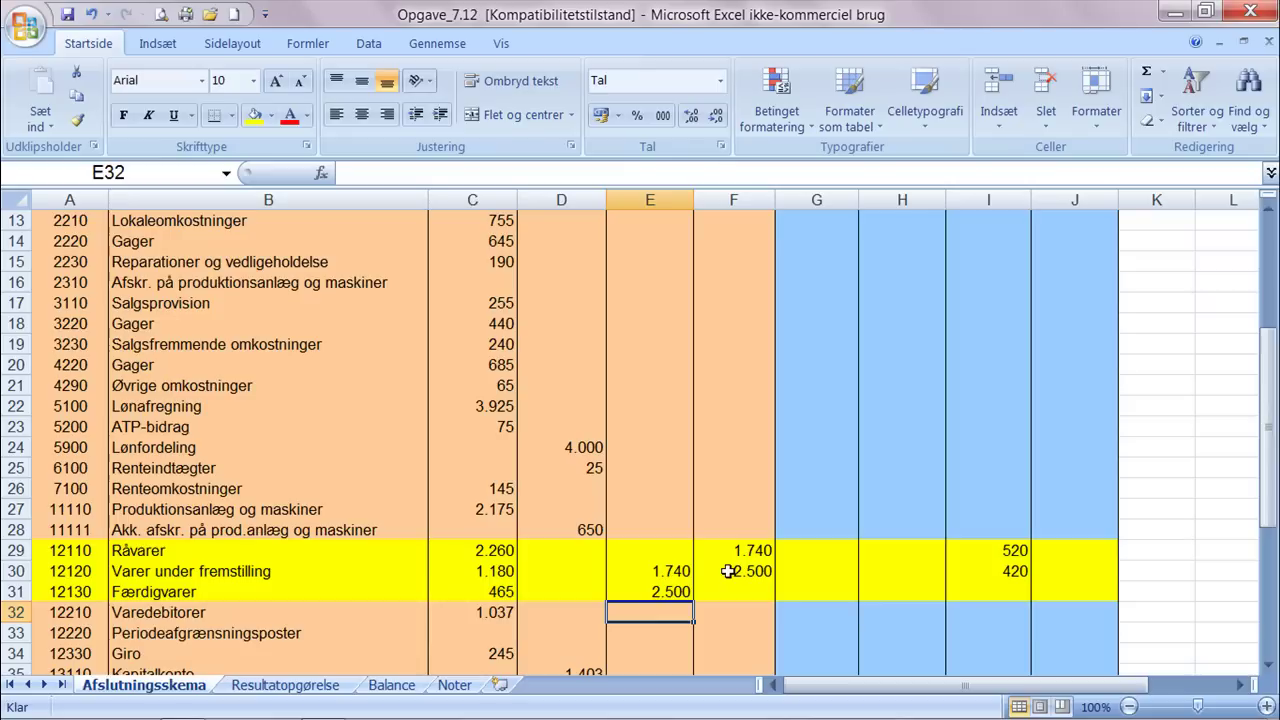
- Enter 625 for Færdigvarer under Aktiver in cell I31
key("Up")
key("Right")
key("Right")
key("Right")
key("Right")
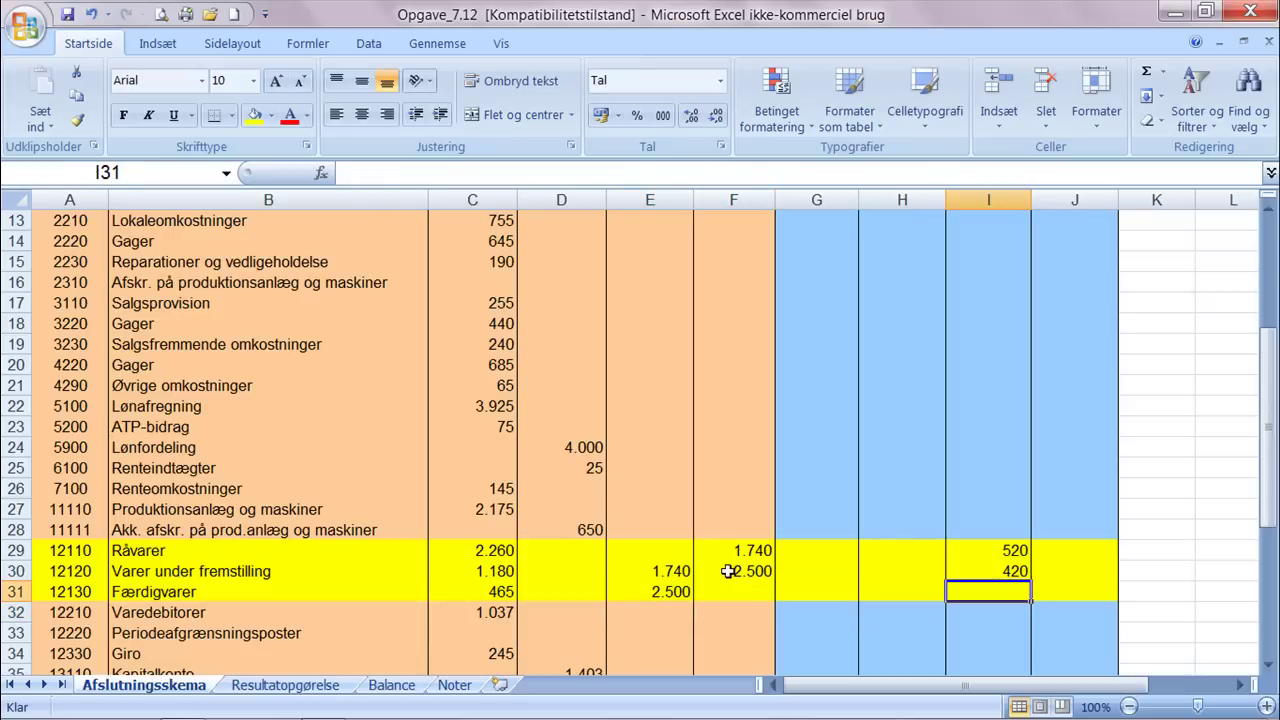
type("62")
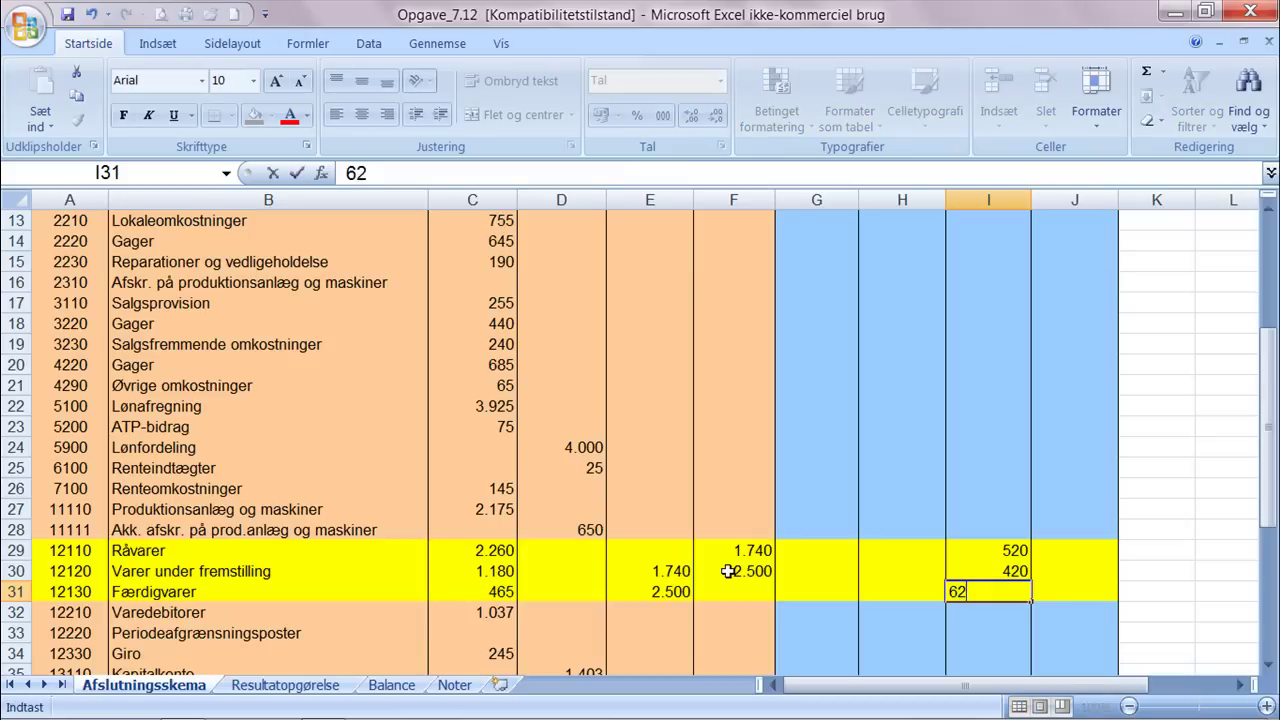
type("5")
key("Left")
- Examine the Færdigvarer amounts in row 31: the balance in C31, the addition in E31 and the closing value in I31
key("Left")
key("Left")
key("Left")
key("Left")
key("Left")
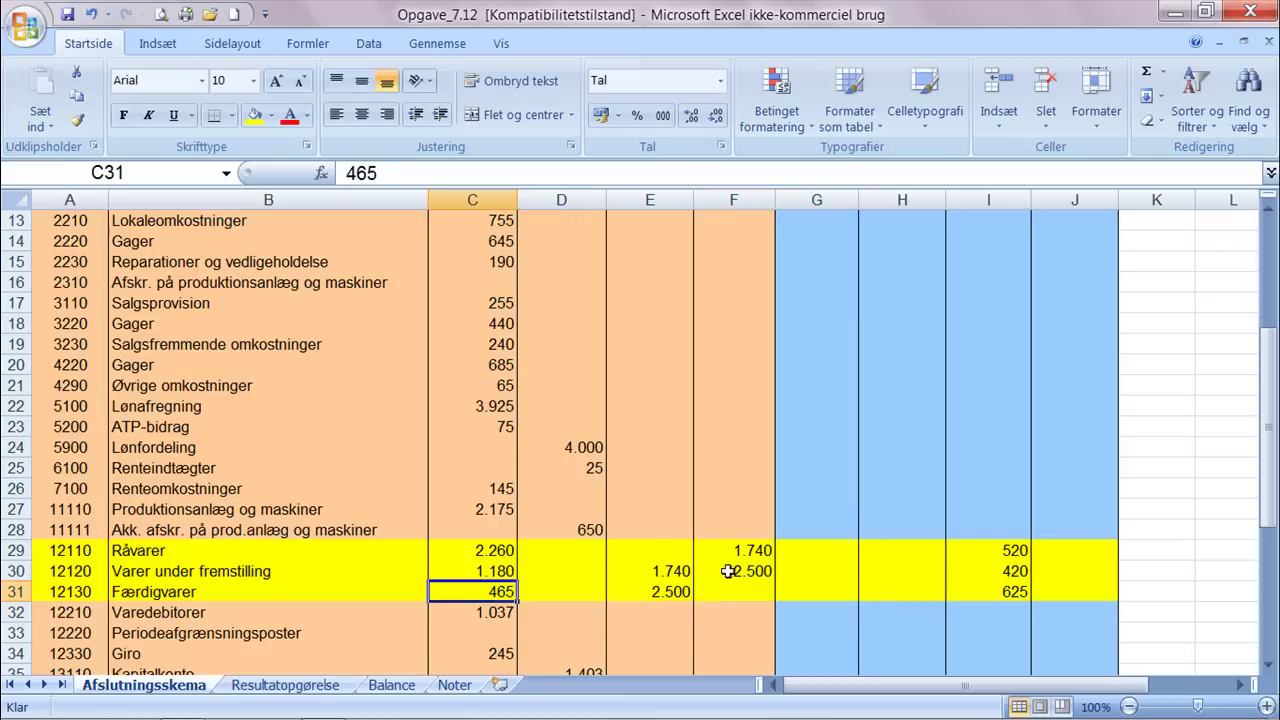
key("Right")
key("Right")
key("Right")
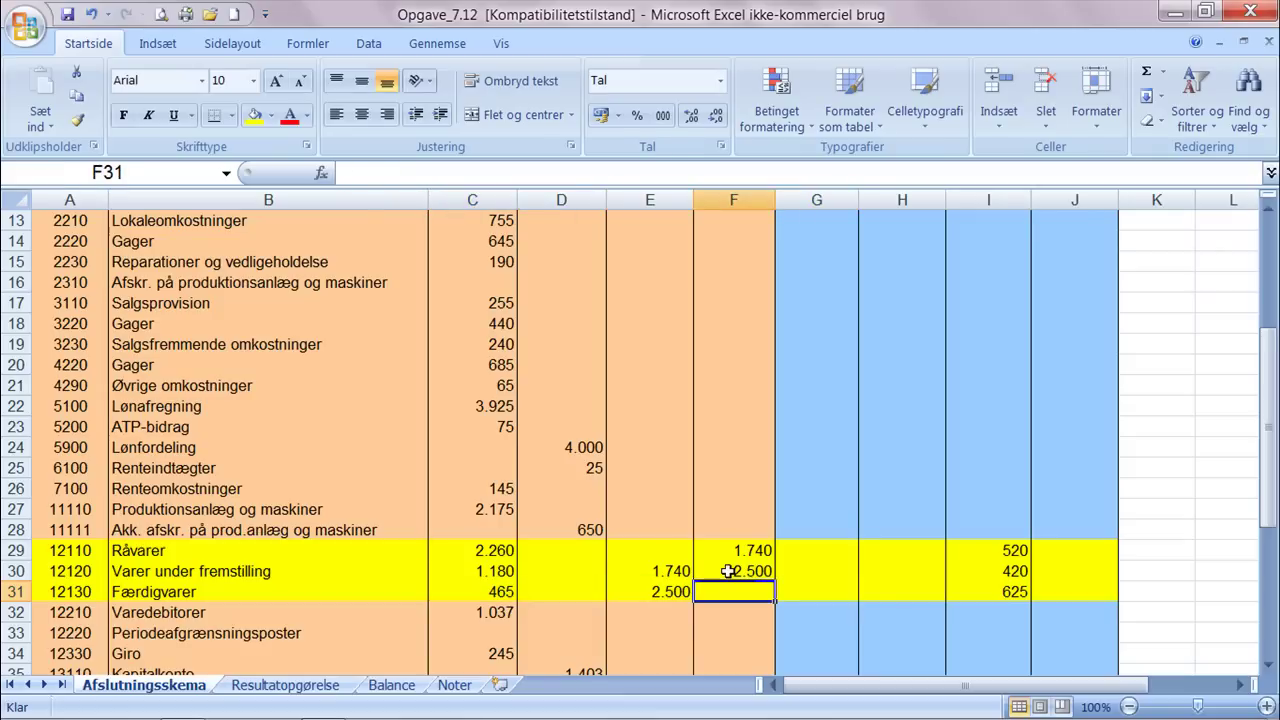
key("Left")
key("Left")
key("Left")
key("Right")
key("Right")
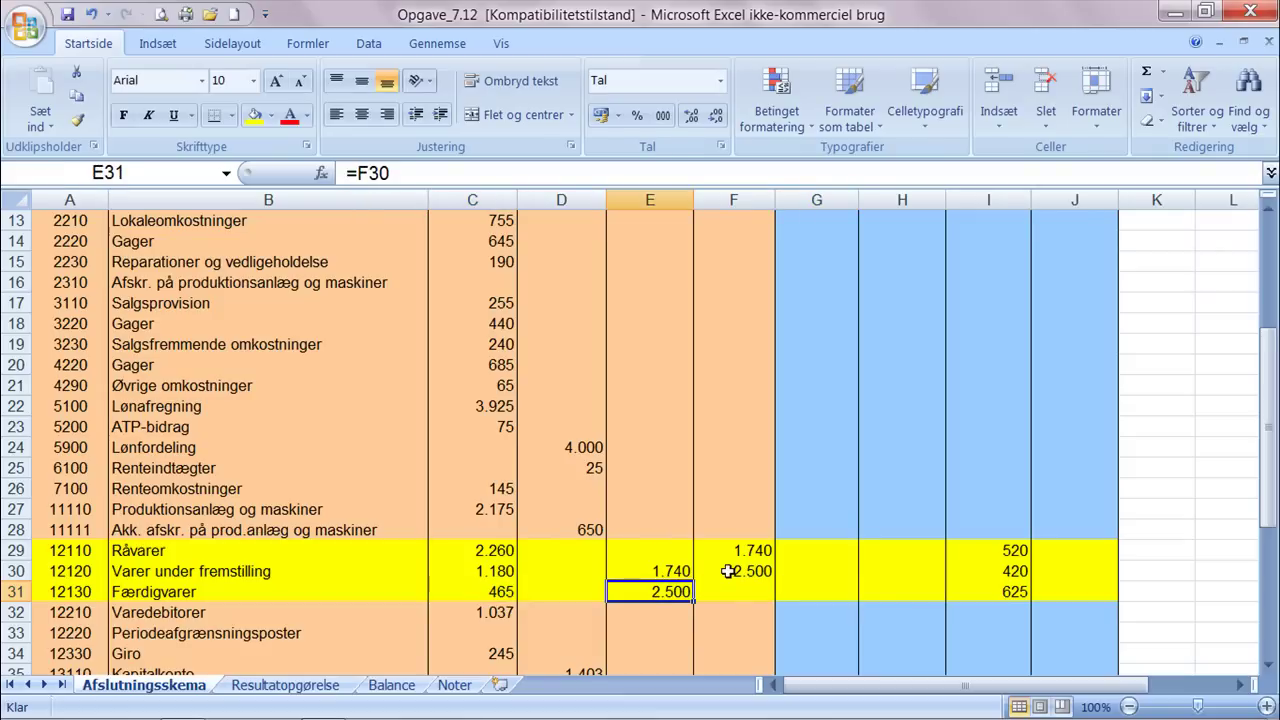
key("Left")
key("Left")
key("Right")
key("Right")
key("Right")
key("Right")
key("Right")
key("Right")
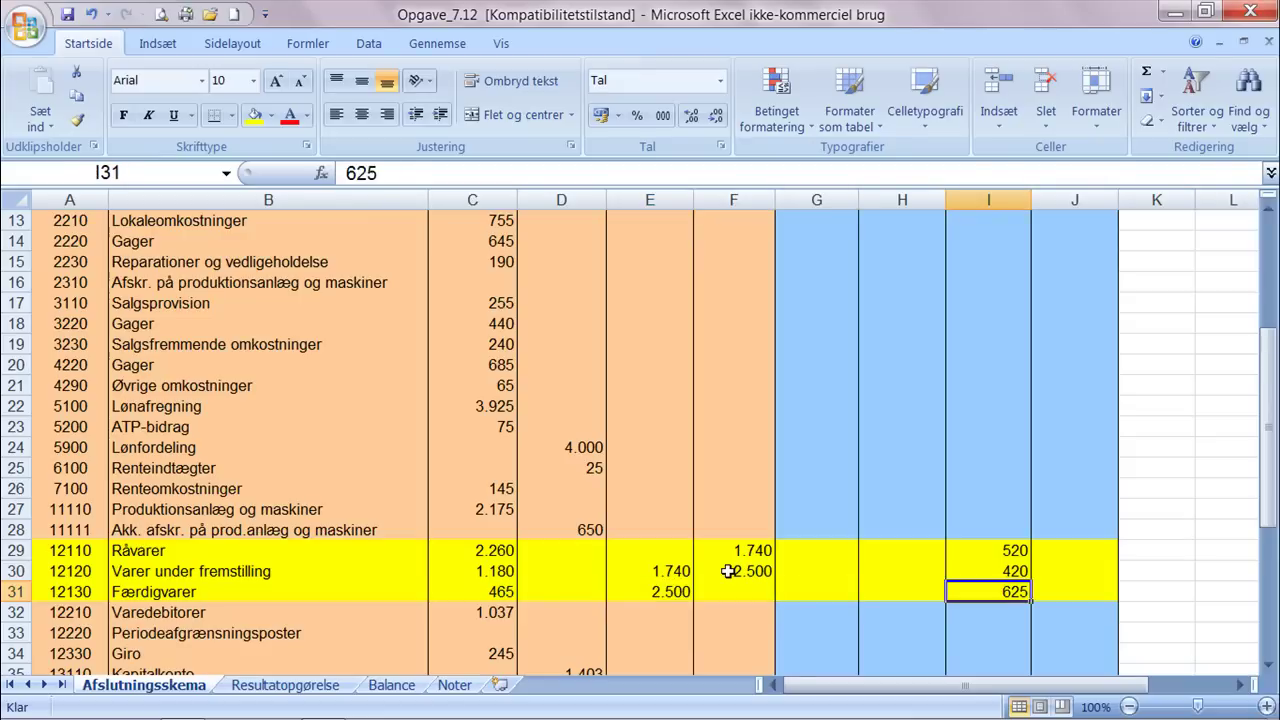
- Enter the formula =C31+E31-I31 in cell F31 to calculate the amount transferred out of Færdigvarer
key("Left")
key("Left")
key("Left")
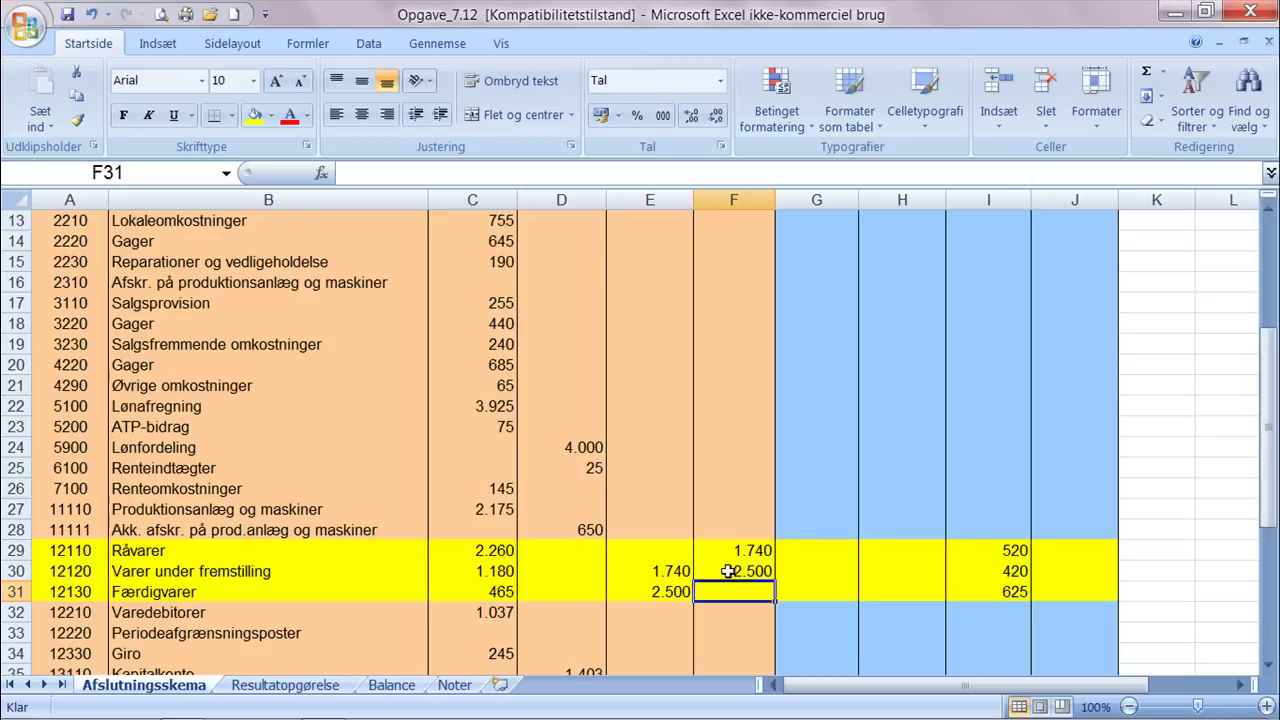
type("=")
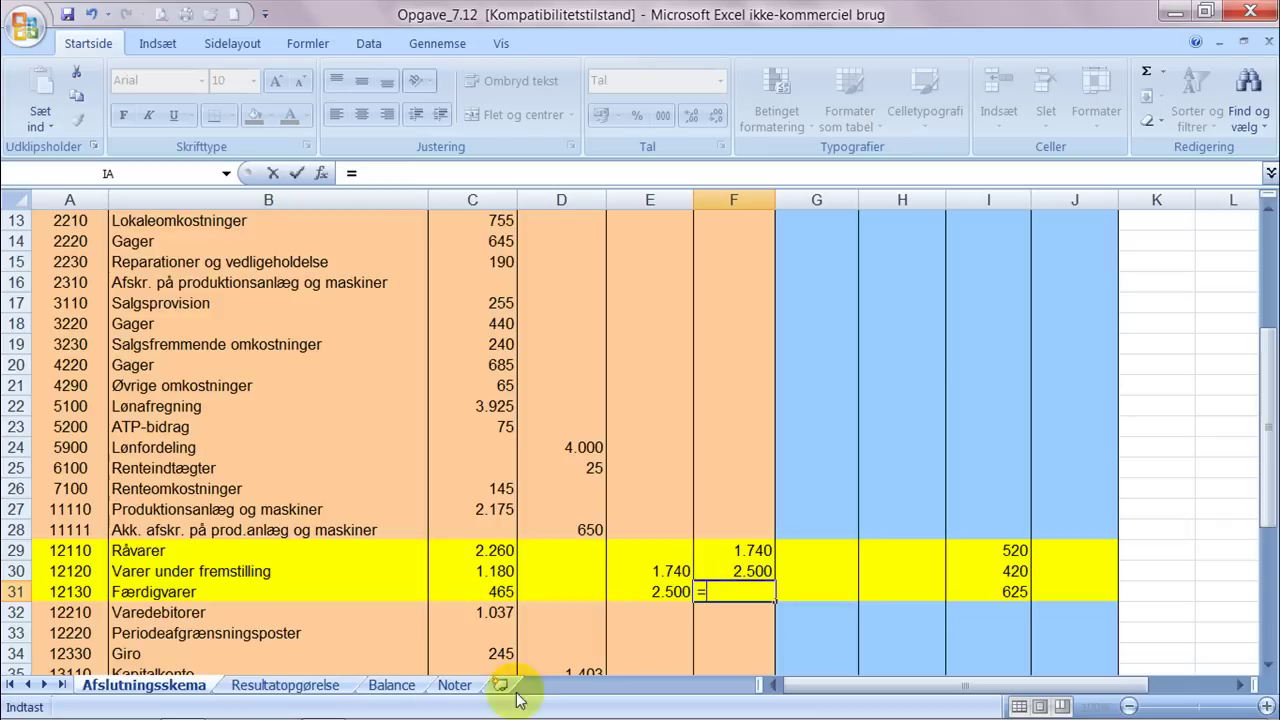
left_click(469, 592)
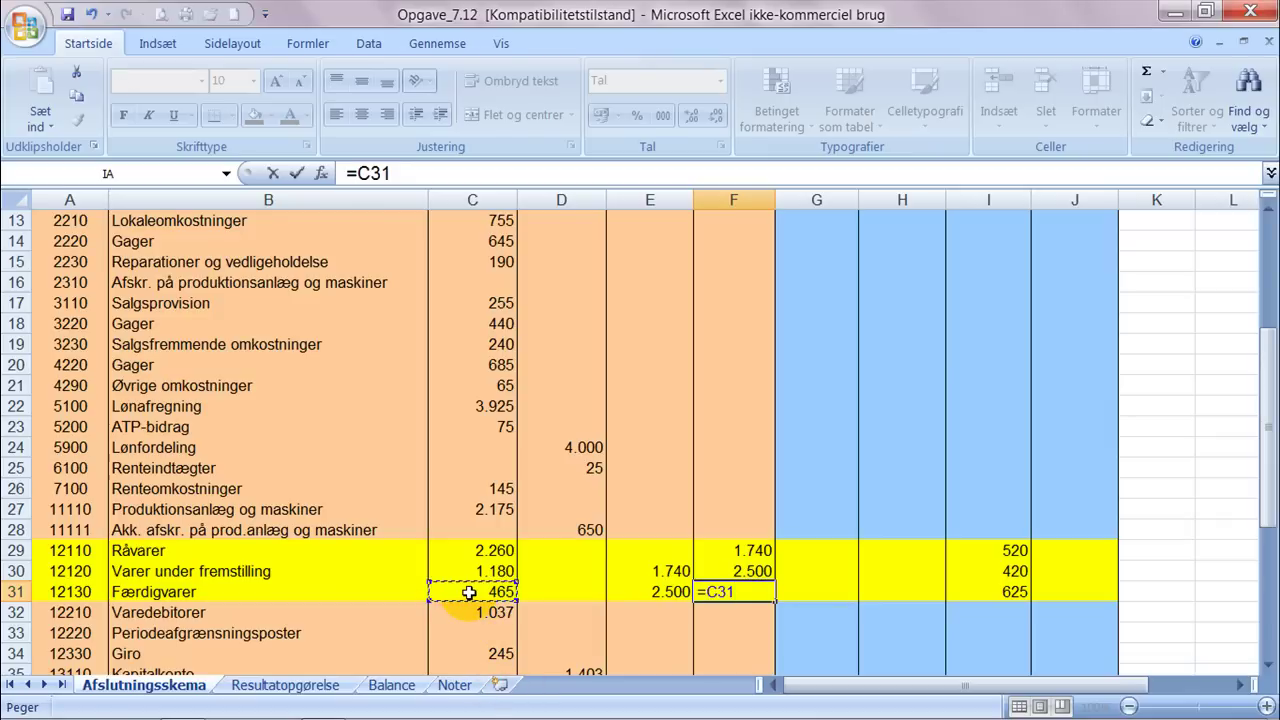
type("+")
left_click(625, 592)
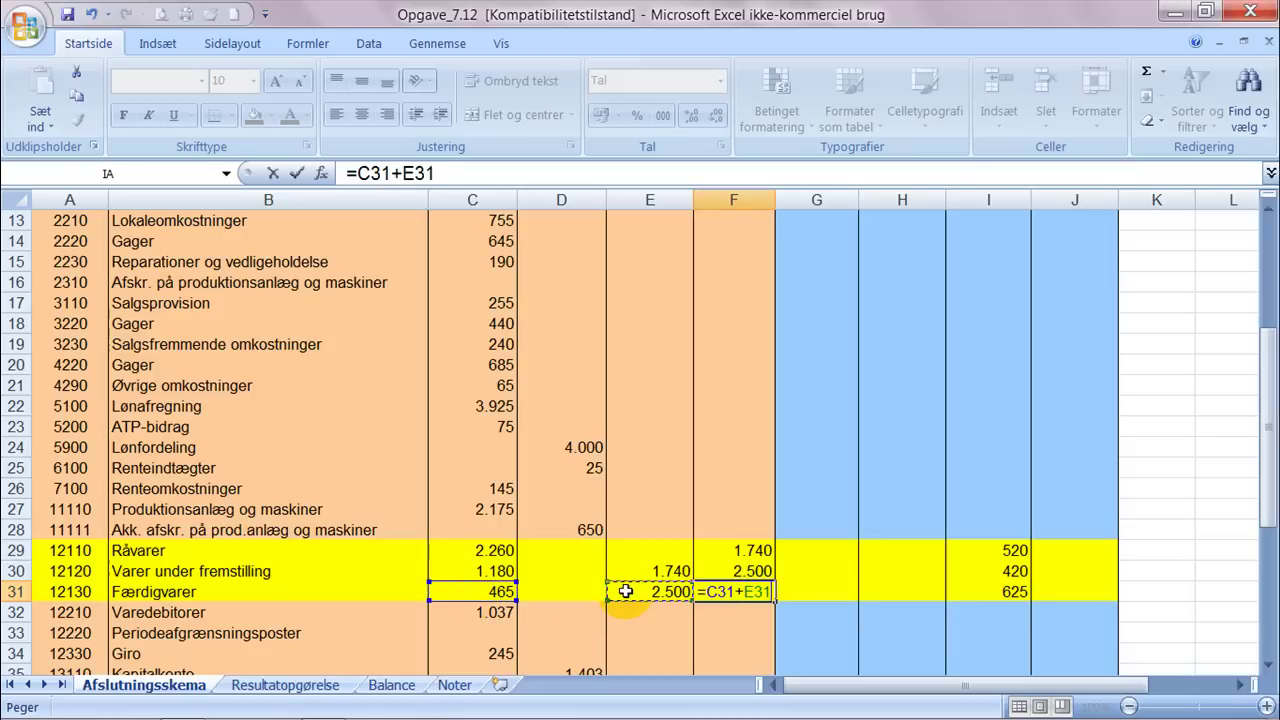
type("-")
left_click(1010, 594)
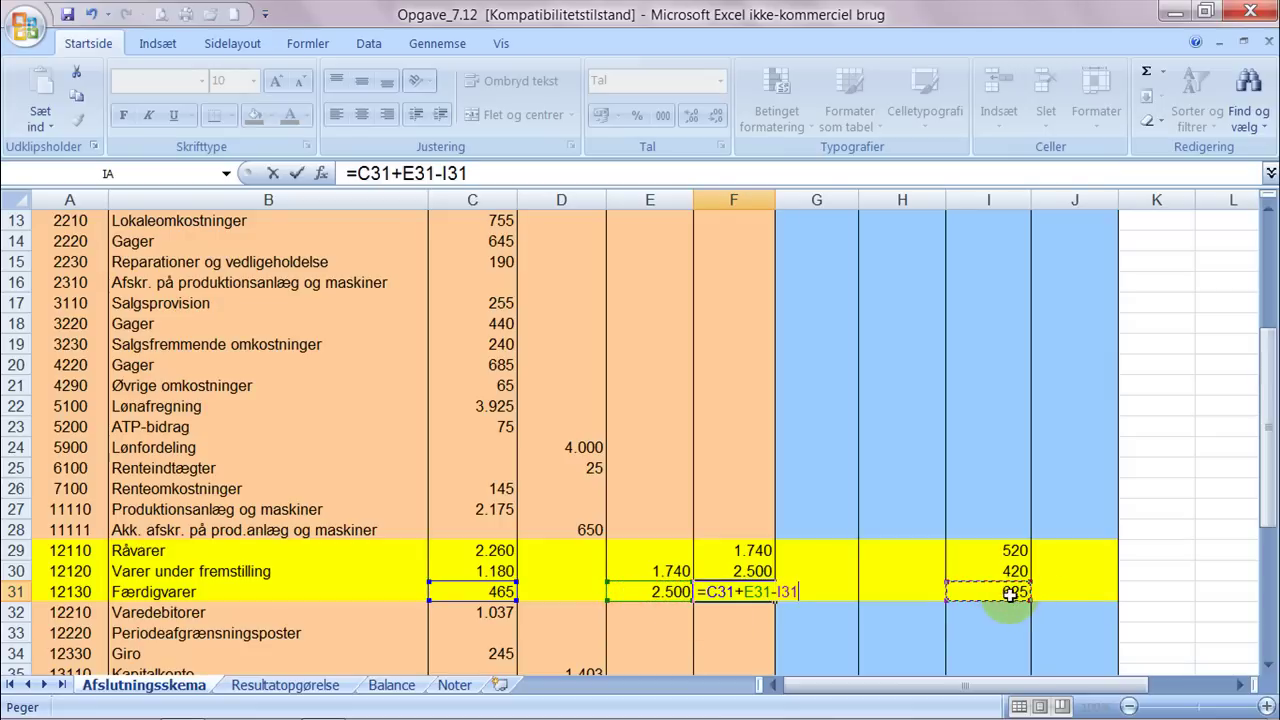
key("Return")
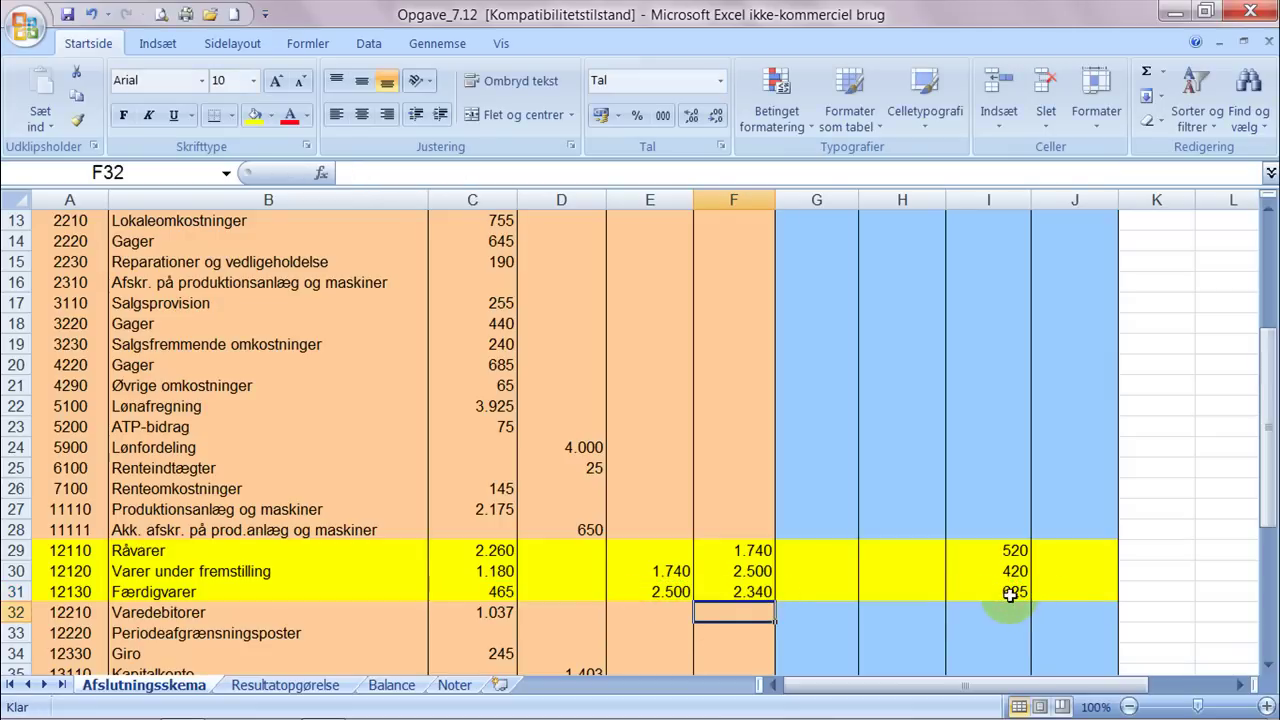
- Link the debit adjustment for Variable produktionsomkostninger in E12 to the Færdigvarer credit with the formula =F31
left_click(728, 594)
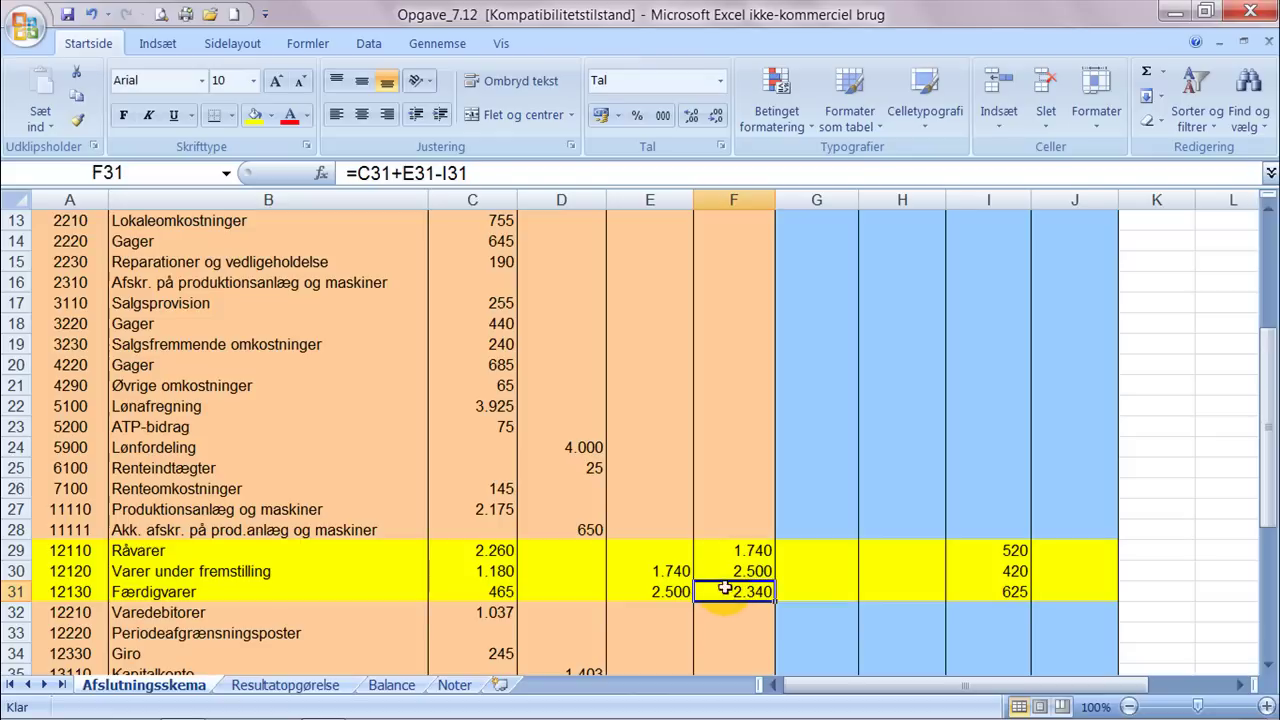
scroll(643, 540, "up", 2)
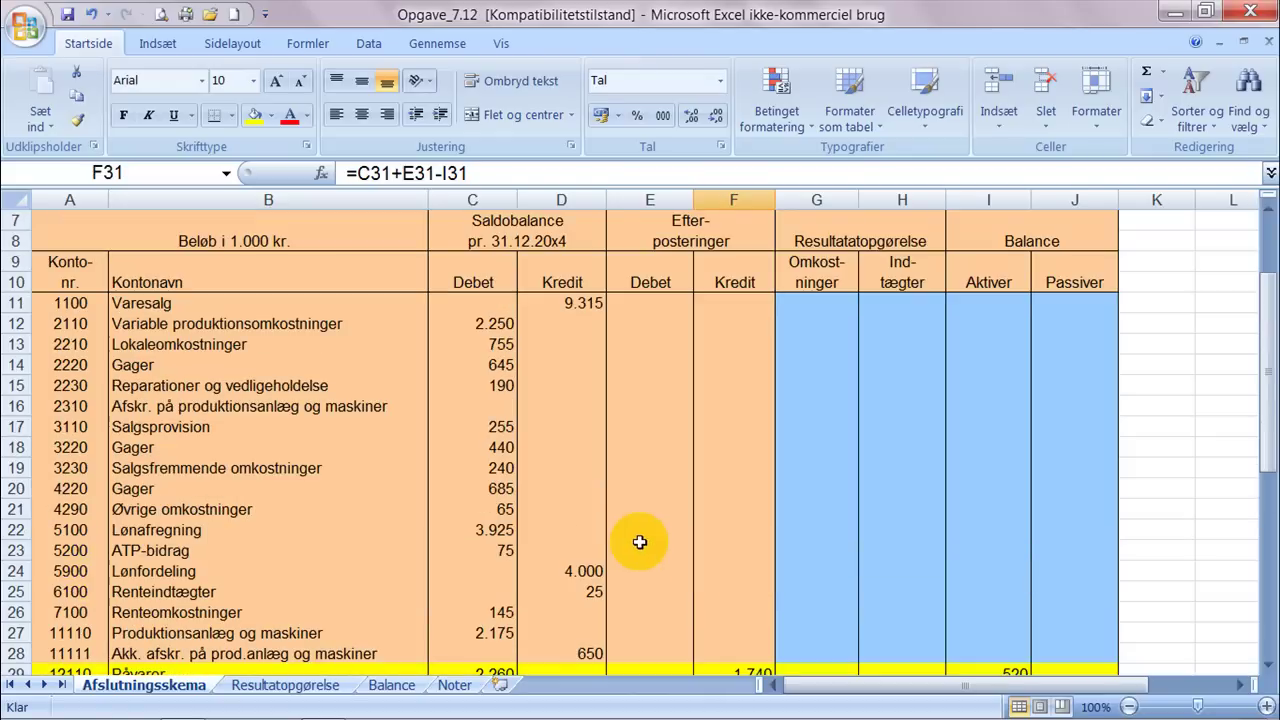
left_click(641, 322)
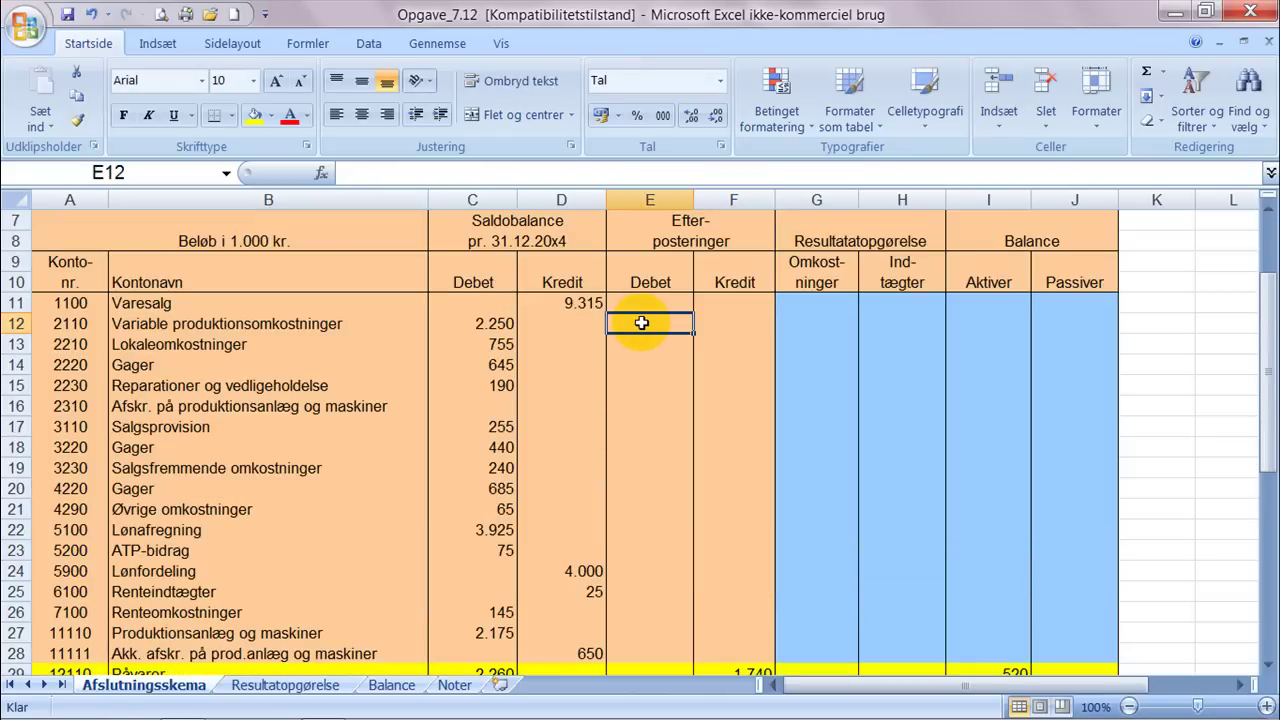
type("=")
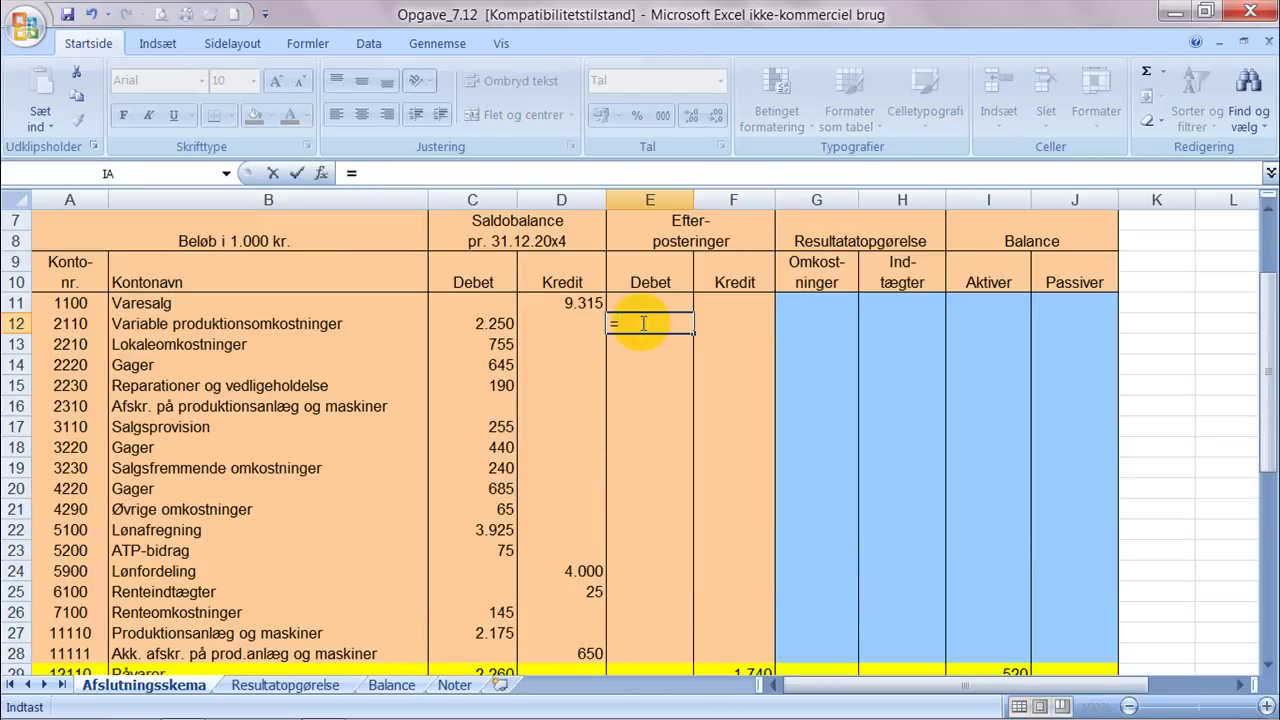
left_click(1268, 664)
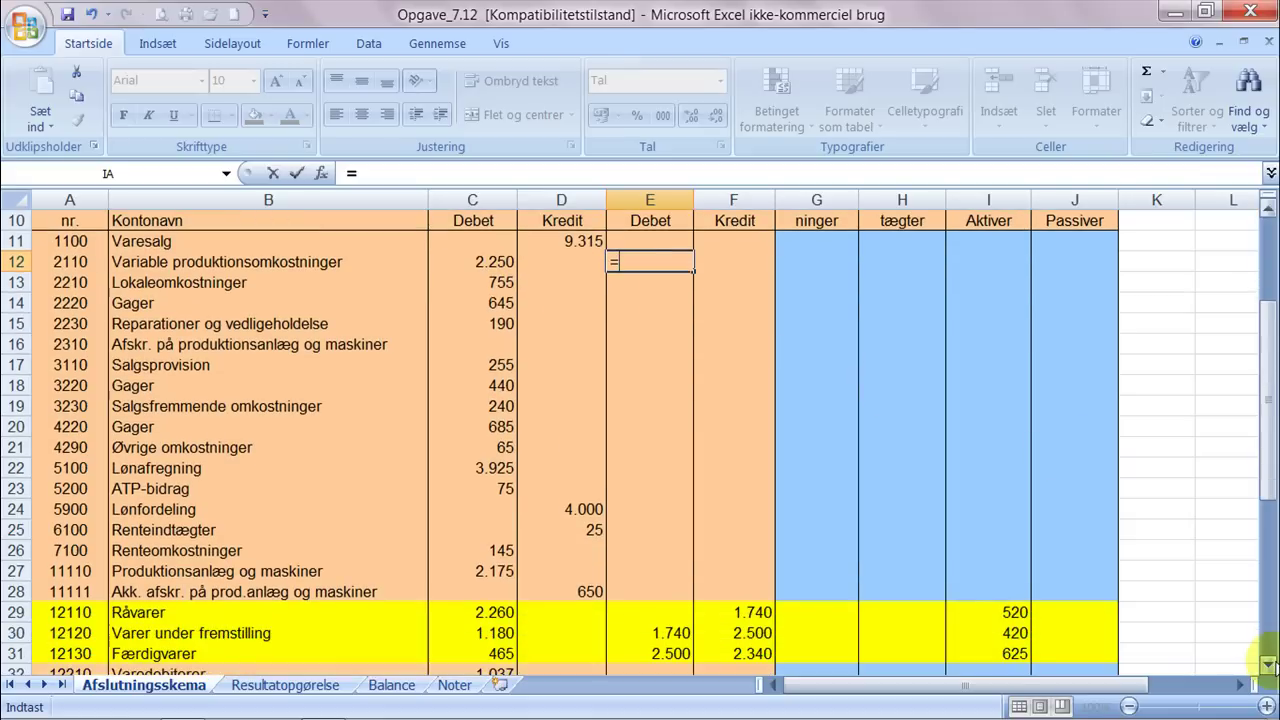
left_click(722, 655)
key("Return")
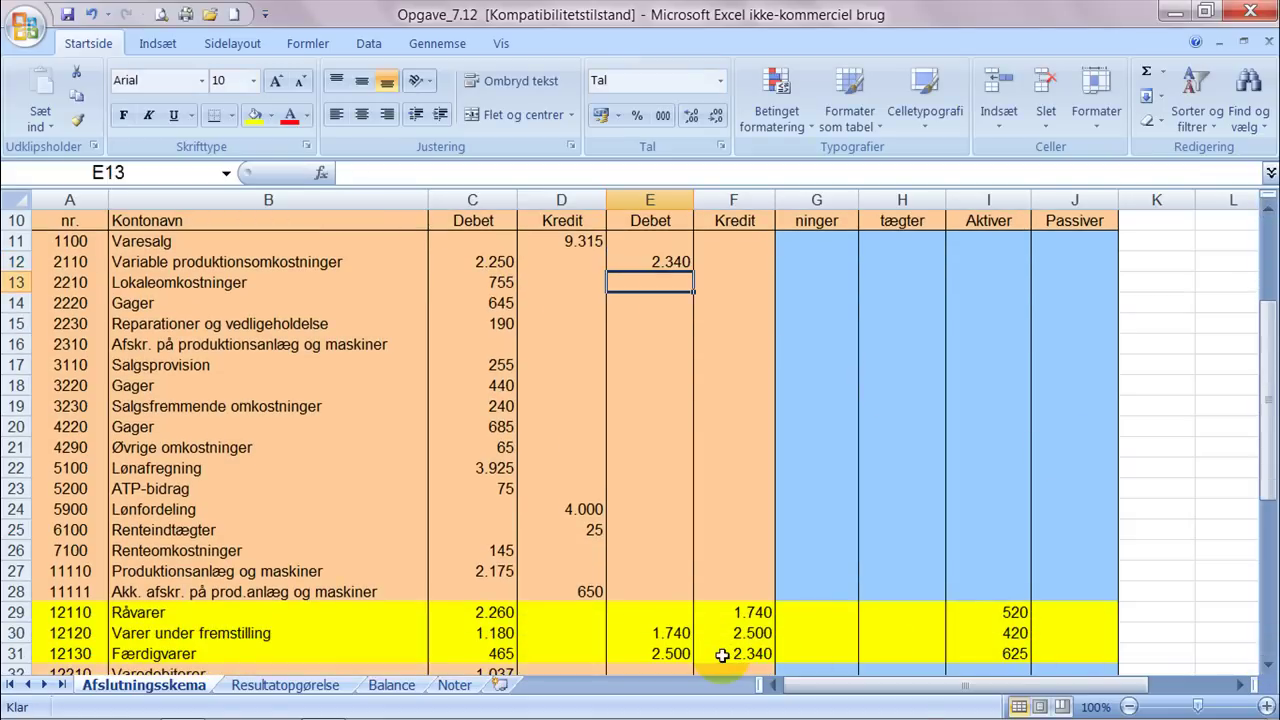